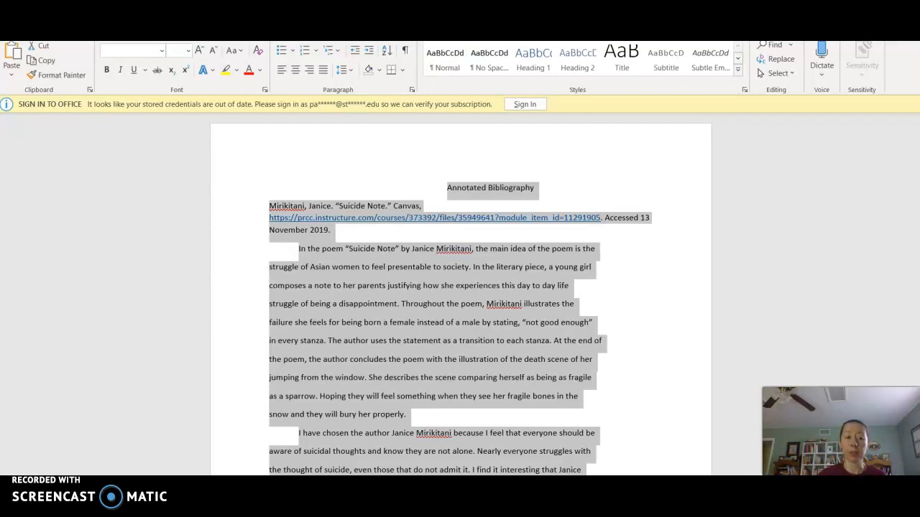
Step: Apply Times New Roman at 12 point to all the selected text, then place the cursor before the title
click(161, 51)
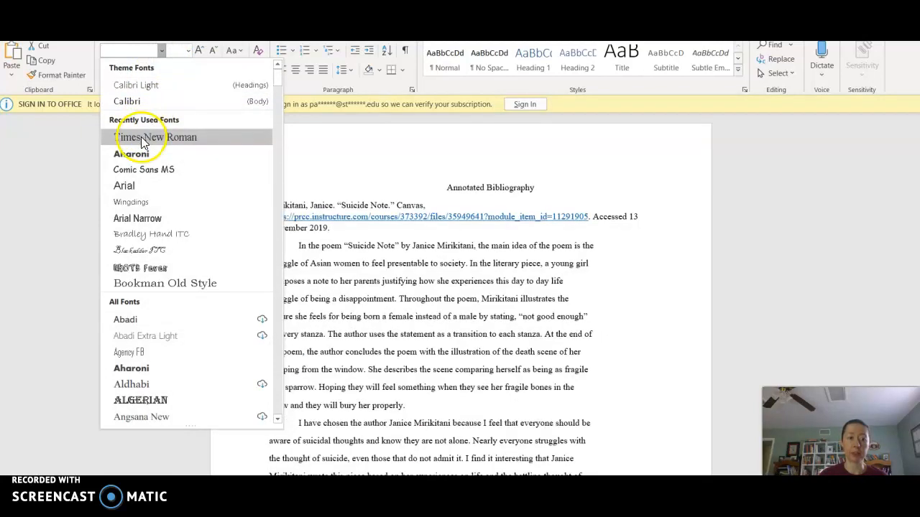
click(141, 136)
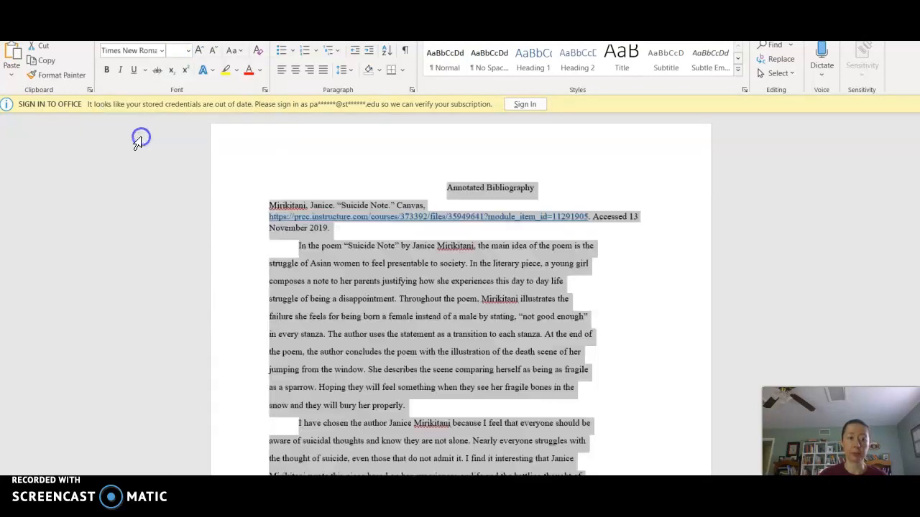
click(188, 50)
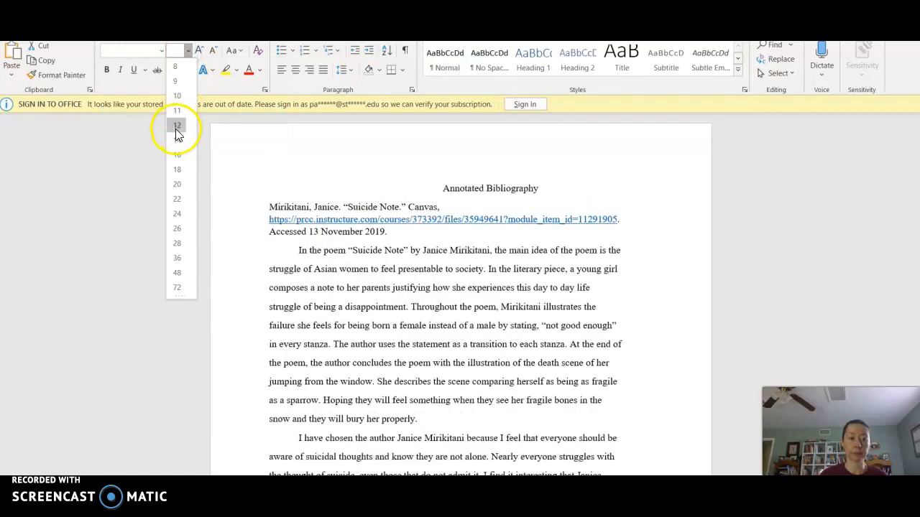
click(175, 128)
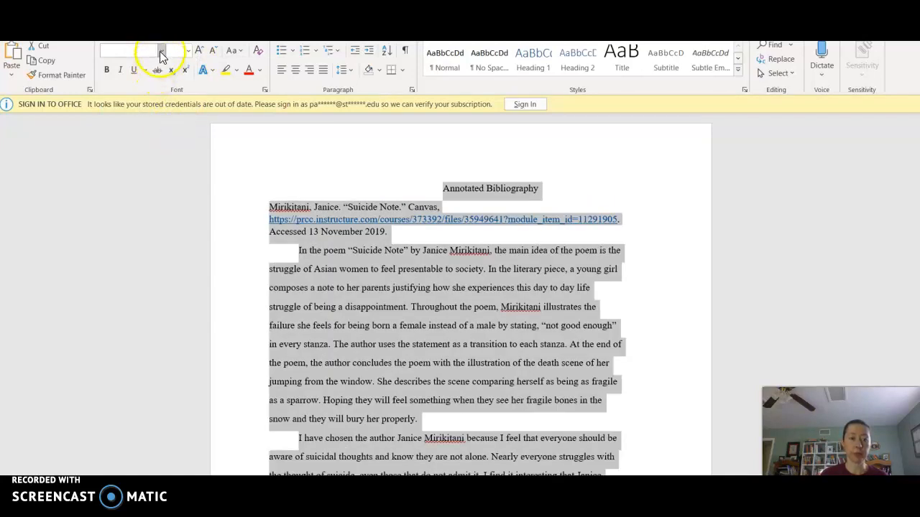
click(284, 309)
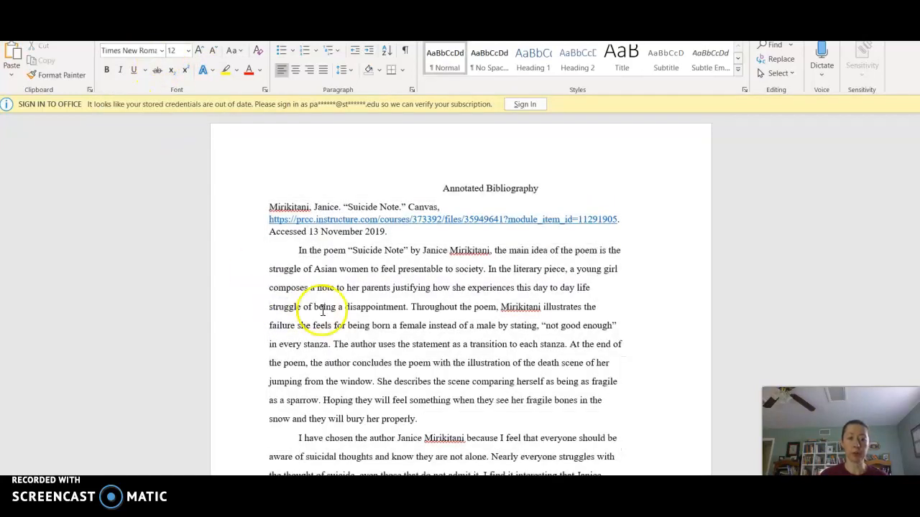
click(307, 169)
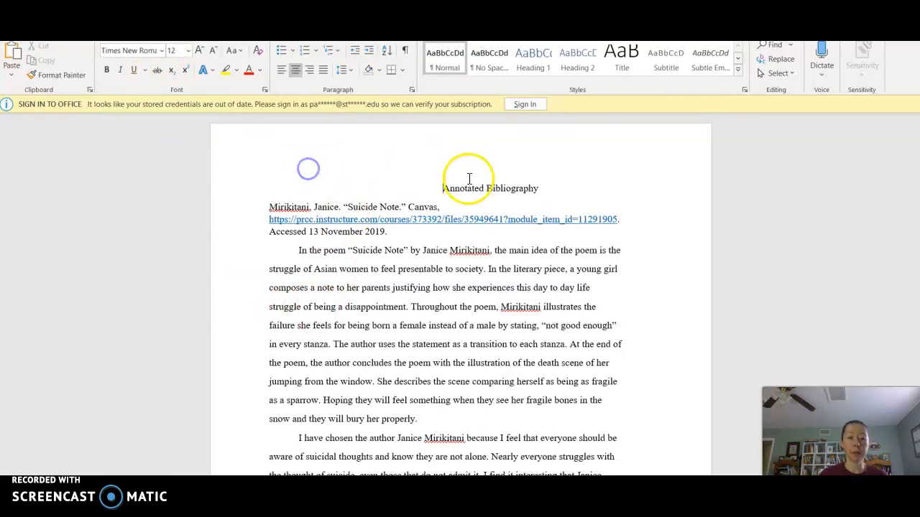
Step: Add heading lines above the title reading Your Name, the student's name, Course Name and Date
key(Return)
key(Return)
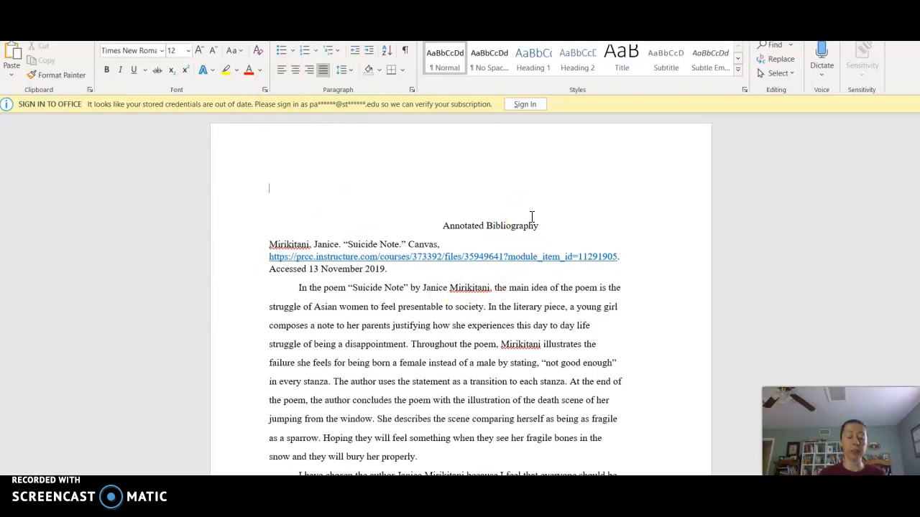
text(Name)
key(Return)
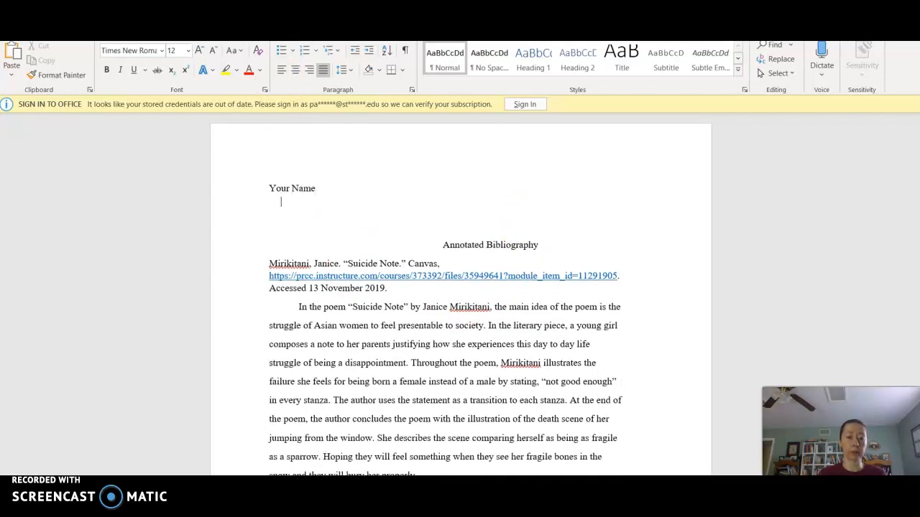
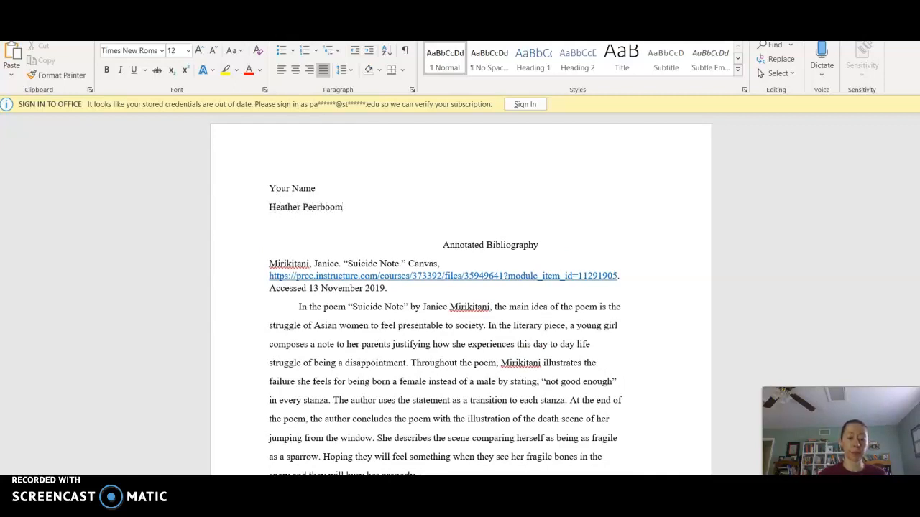
key(Return)
text(Cour)
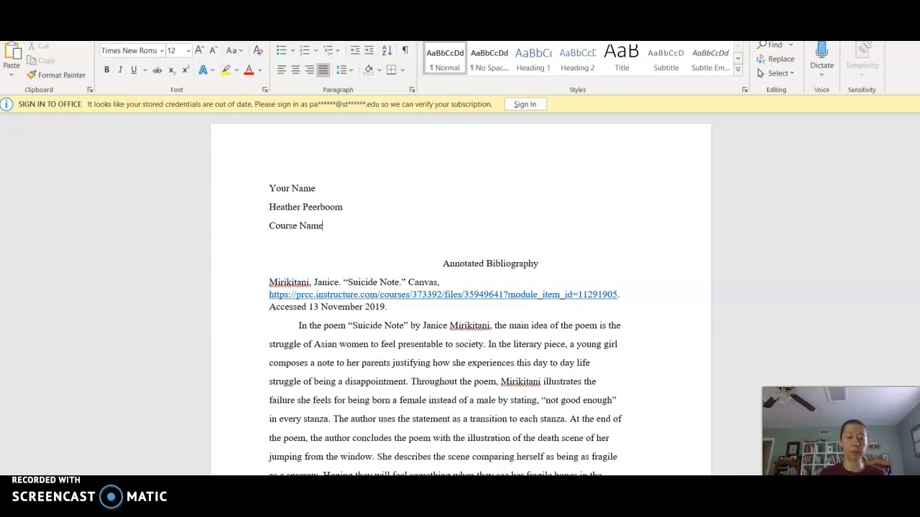
text(se Name)
key(Return)
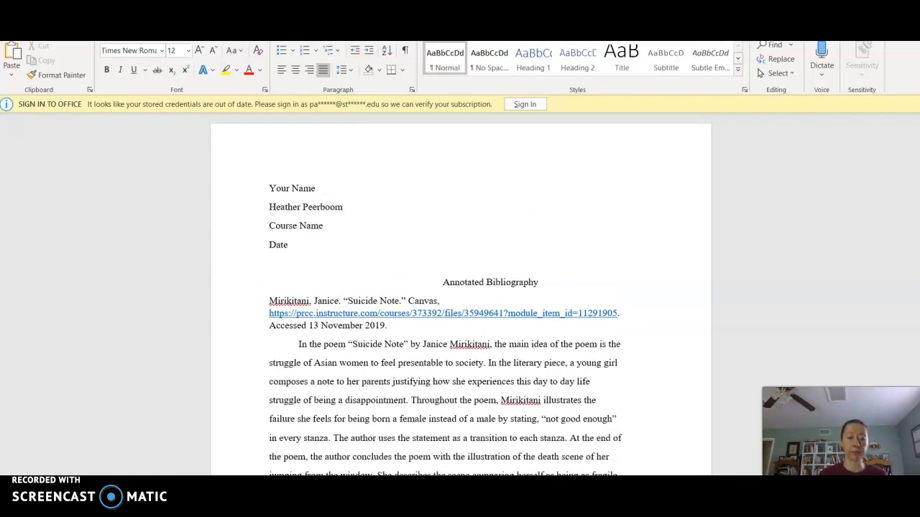
key(Delete)
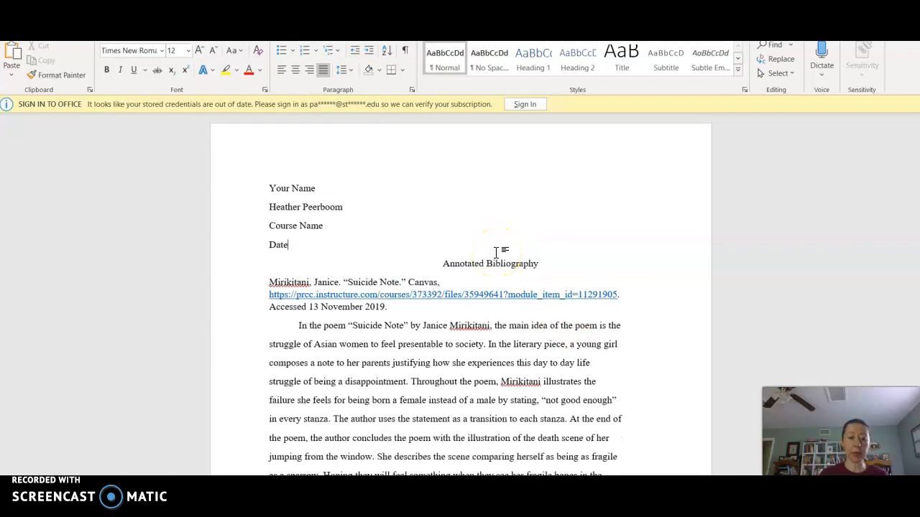
Step: Extend the title with ': Janice Mirikitani's "Suicide Note"'
click(544, 263)
text(:)
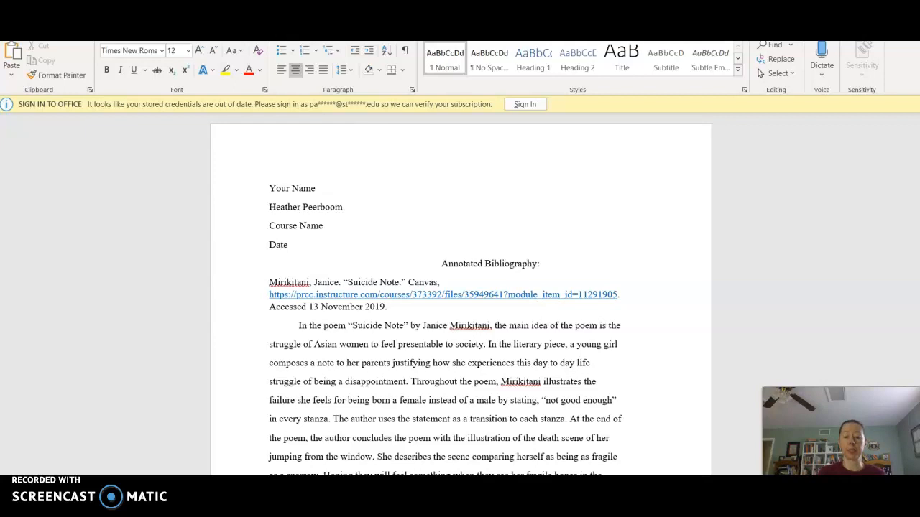
text(J)
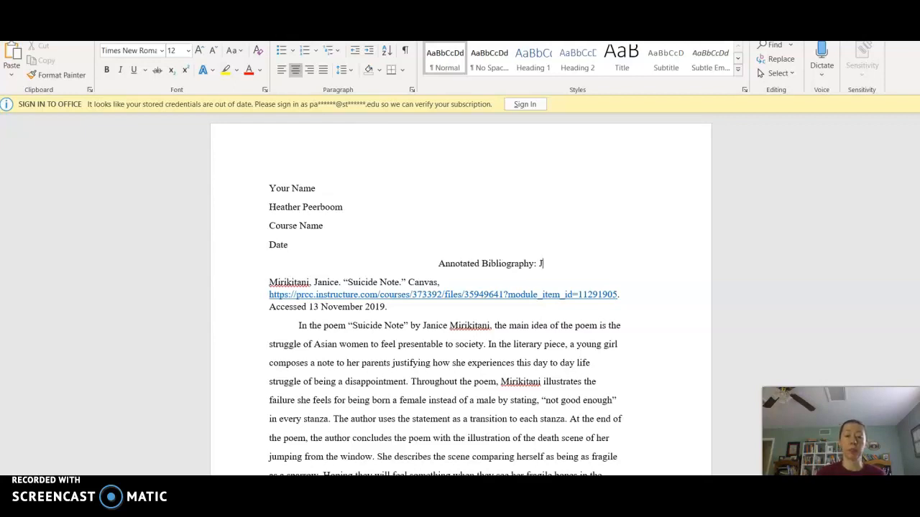
text(anice Mir)
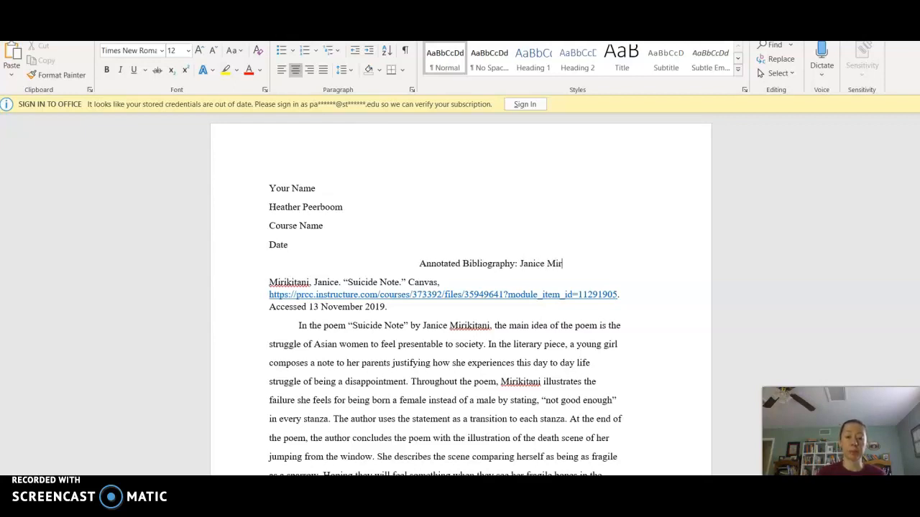
text(ikitani)
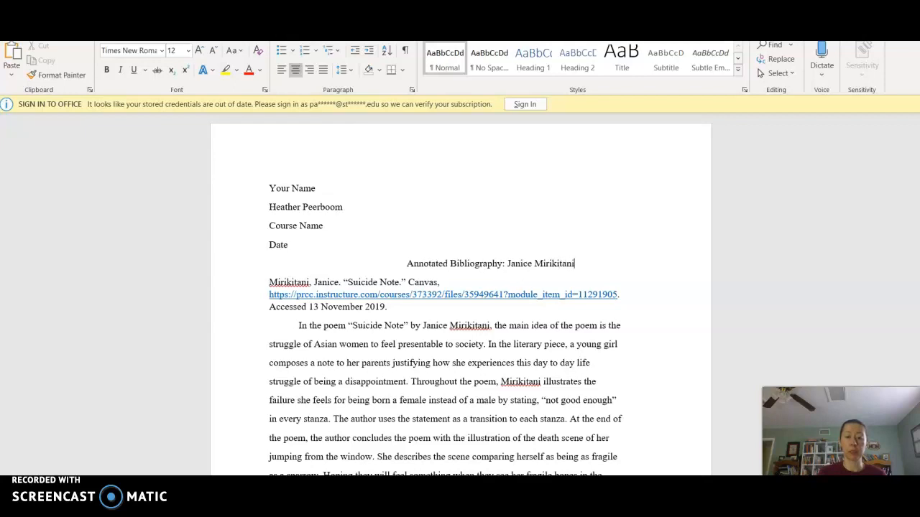
text('s )
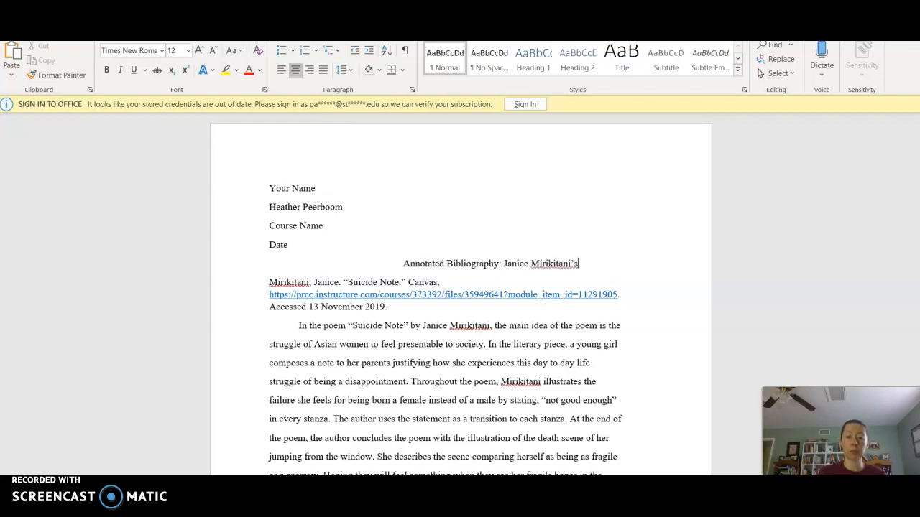
text("Suidicde)
key(BackSpace)
key(BackSpace)
key(BackSpace)
key(BackSpace)
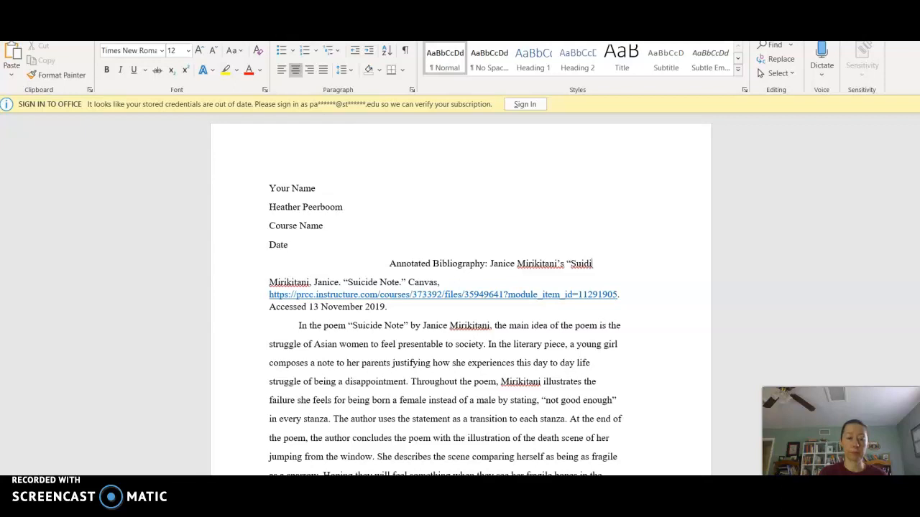
key(BackSpace)
text(cide Note")
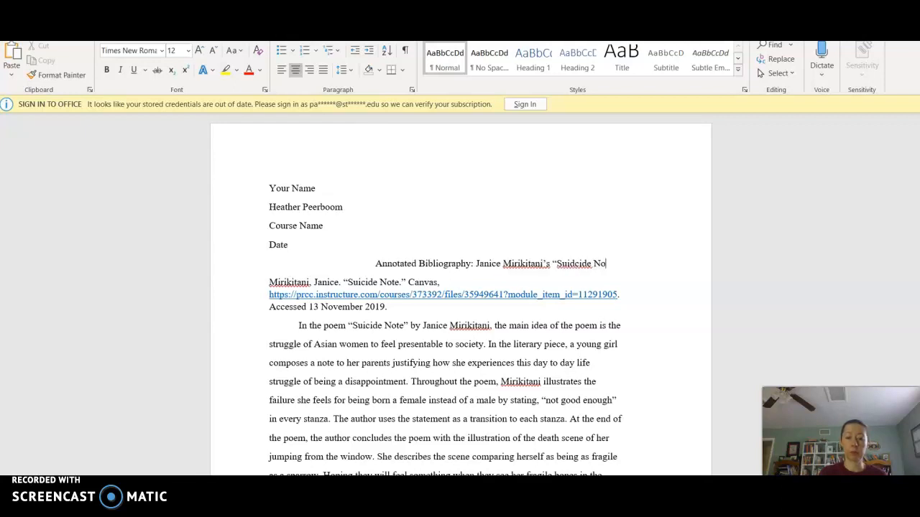
Step: Fix the misspelled 'Suicide' in the title by deleting the stray letter
right_click(566, 260)
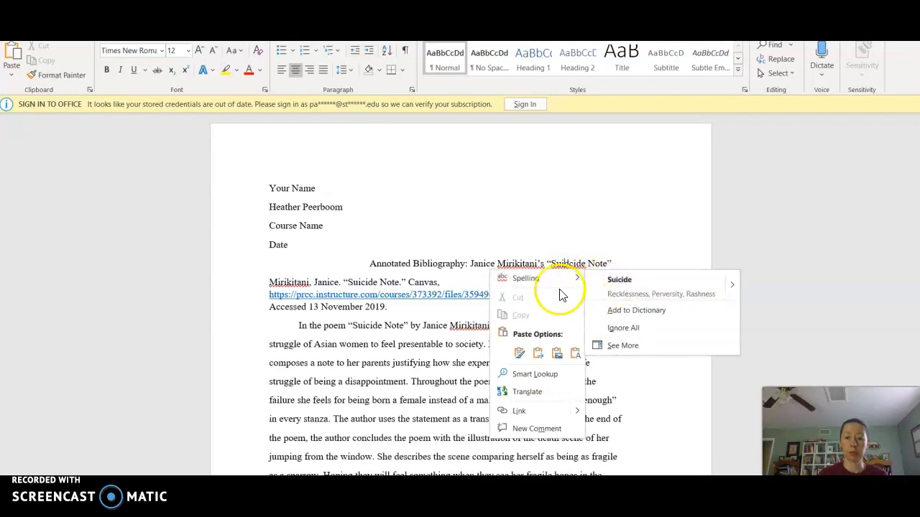
click(584, 230)
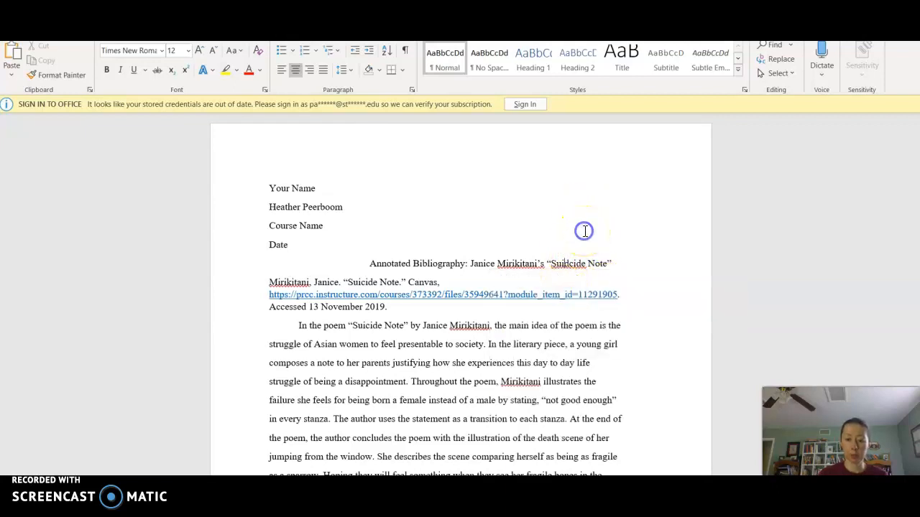
click(568, 263)
key(BackSpace)
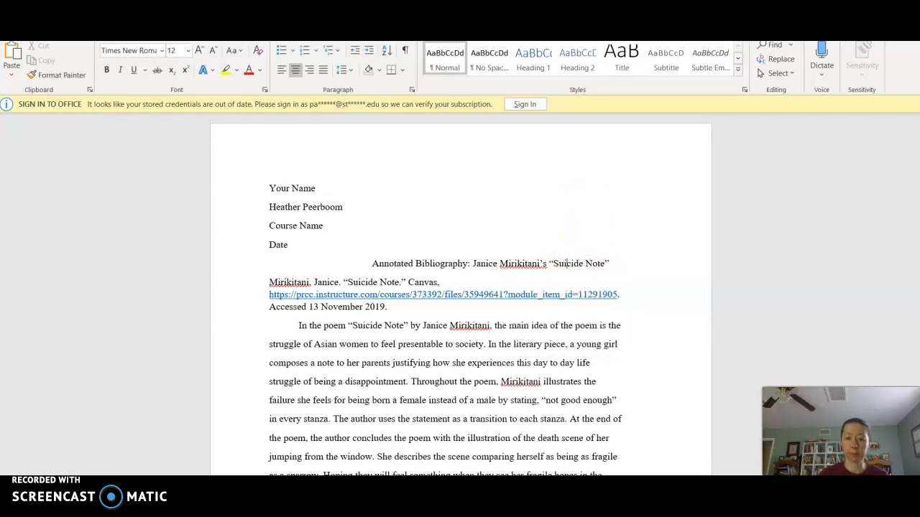
click(619, 277)
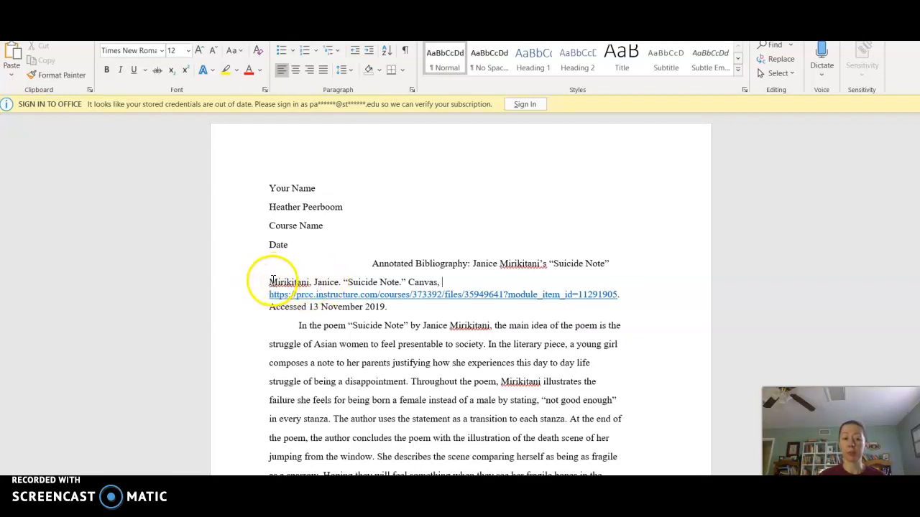
Step: Scroll through the document and back to the top to review the Mirikitani citation and heading
scroll(460, 294, down, 5)
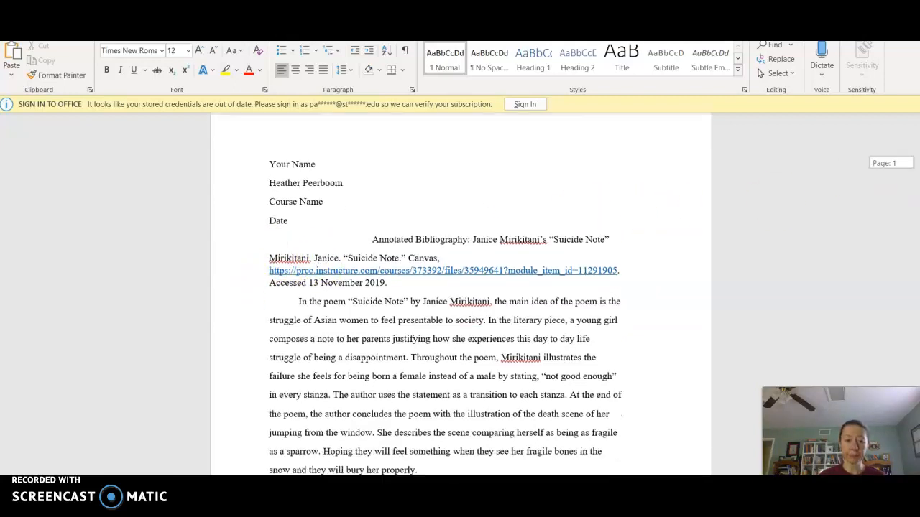
scroll(460, 295, down, 3)
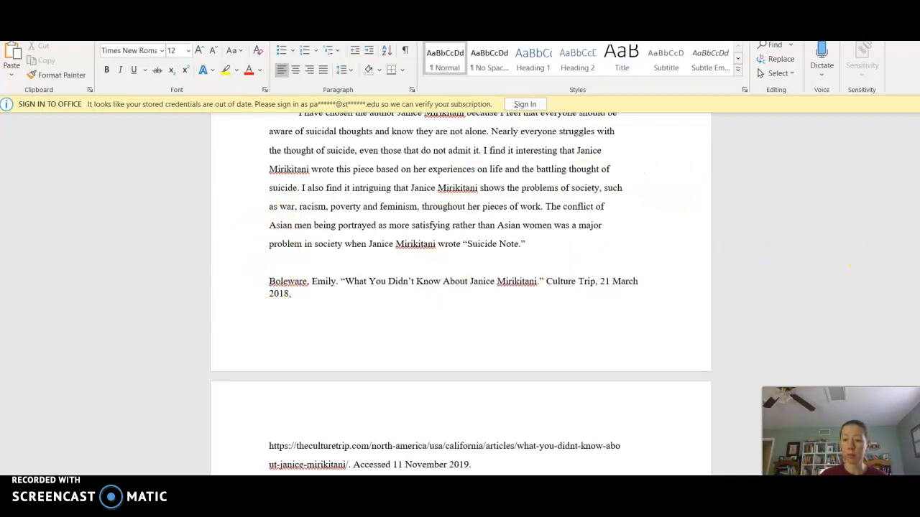
scroll(459, 295, down, 10)
scroll(425, 359, down, 2)
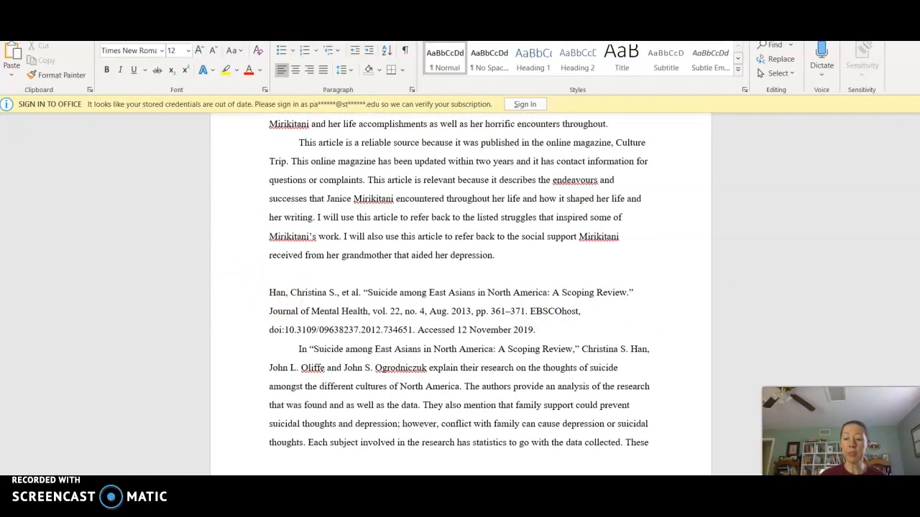
scroll(460, 295, up, 13)
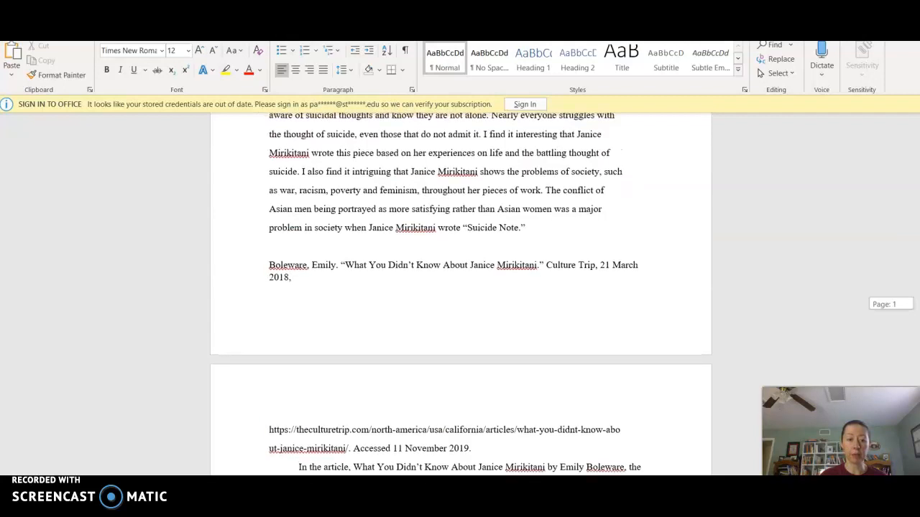
scroll(459, 294, up, 3)
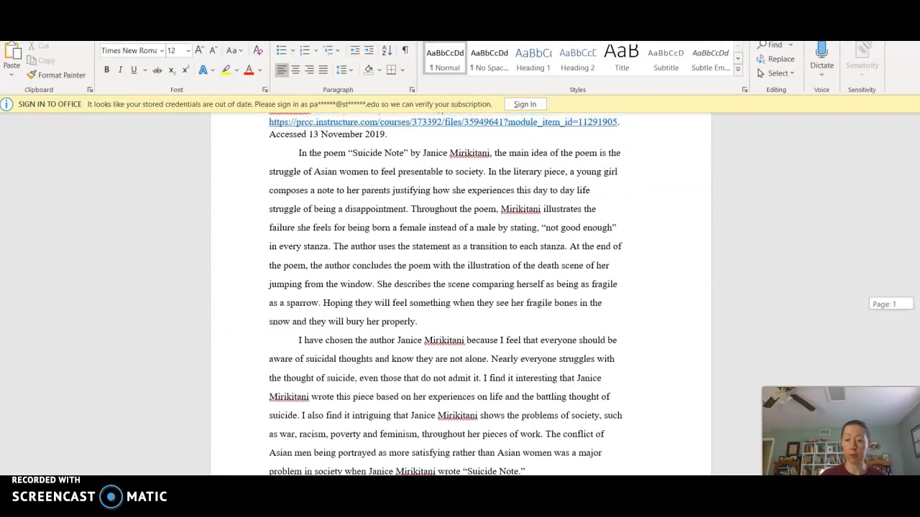
scroll(446, 294, up, 2)
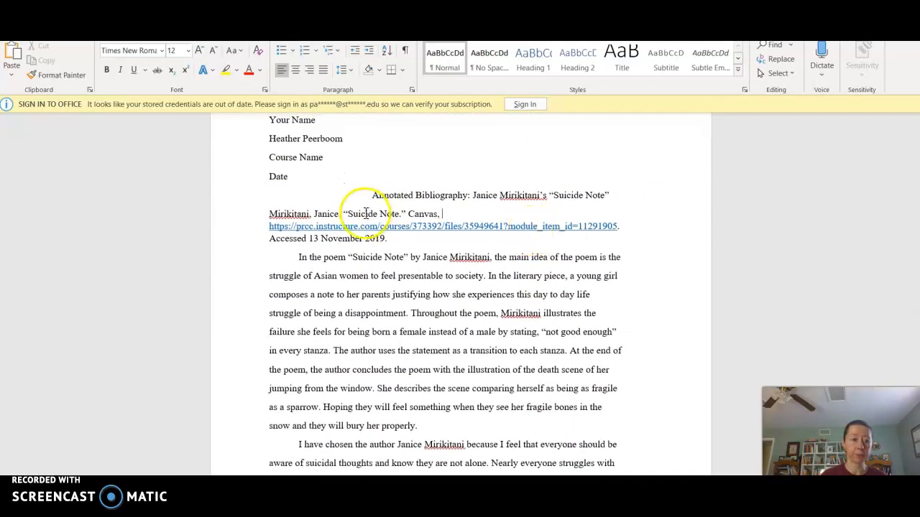
Step: Move the Mirikitani entry and annotation from the top to after the Hsu entry
drag(257, 210, 567, 345)
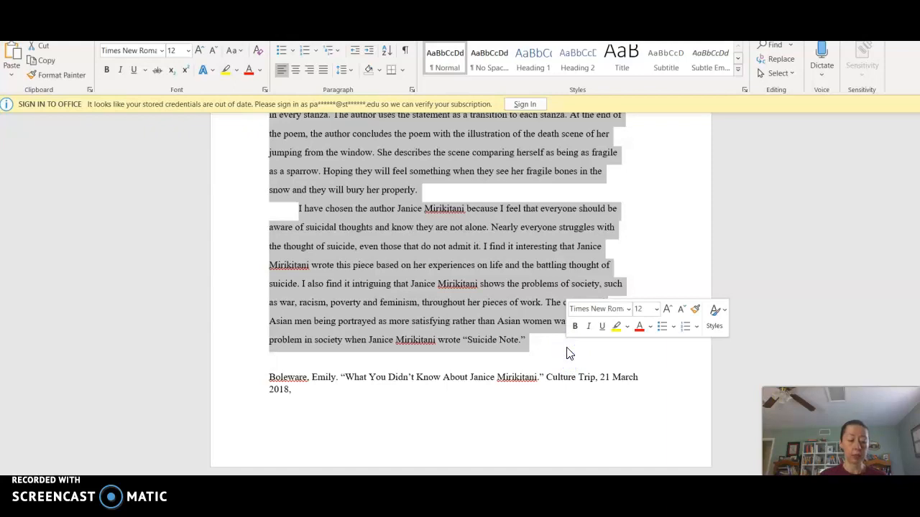
key(ctrl+x)
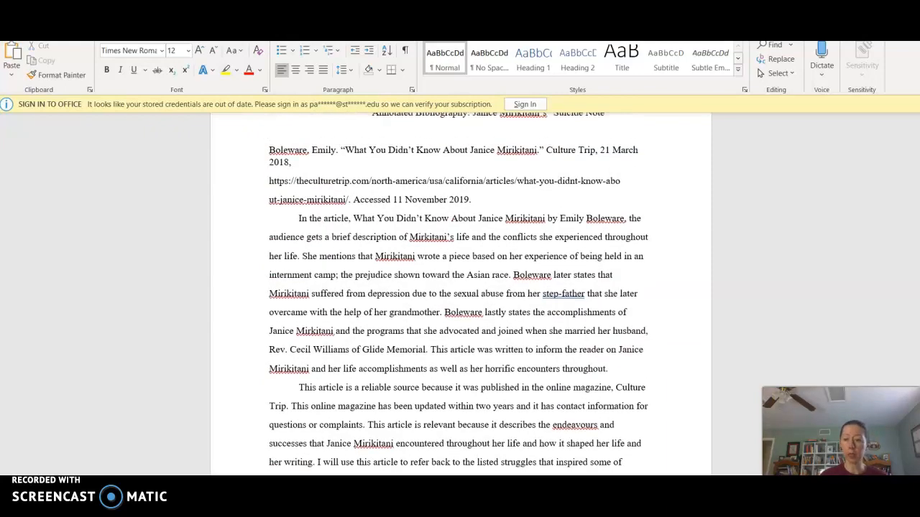
scroll(460, 288, down, 14)
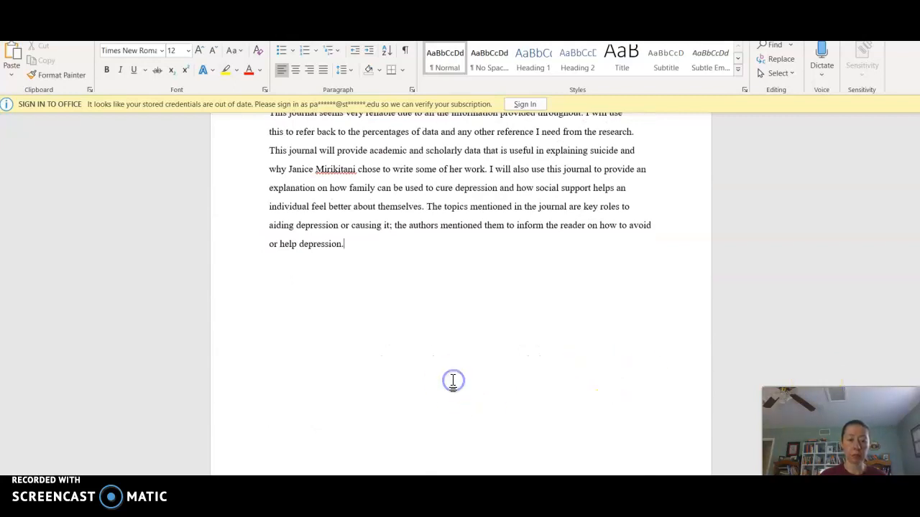
key(ctrl+v)
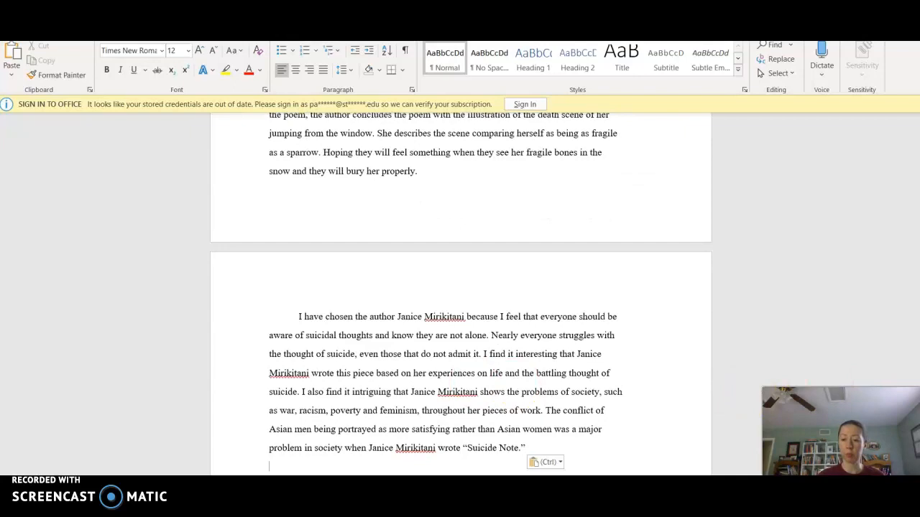
scroll(897, 221, up, 13)
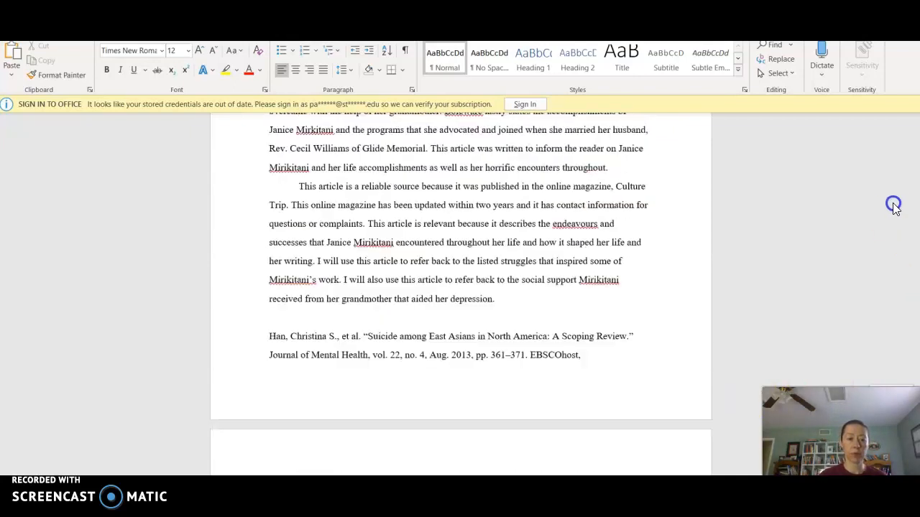
scroll(891, 208, up, 6)
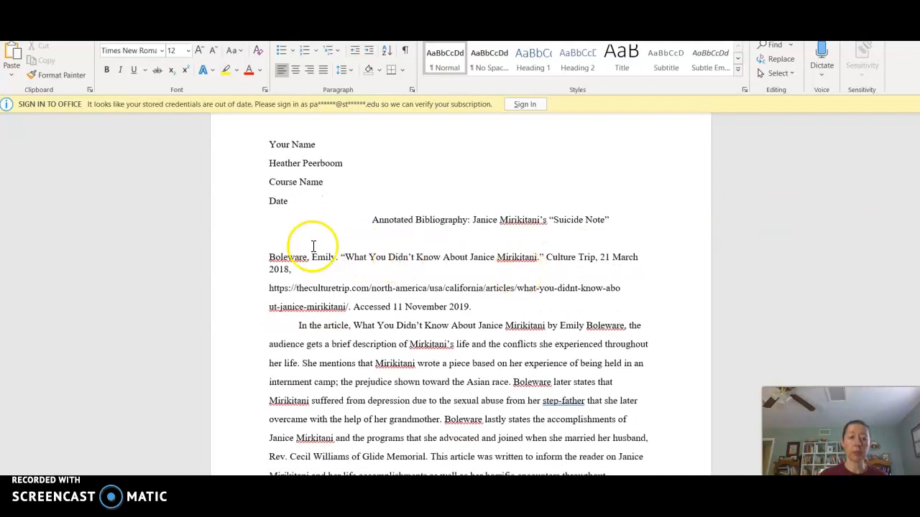
click(329, 270)
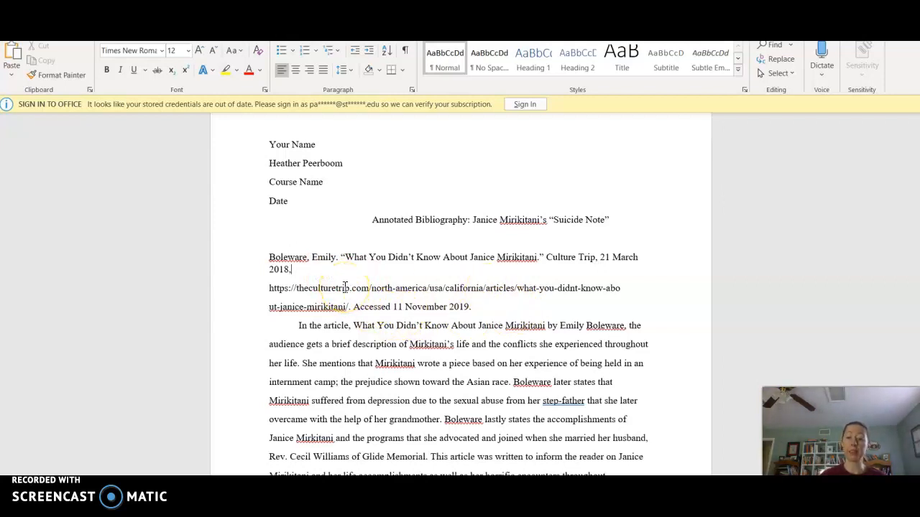
click(267, 274)
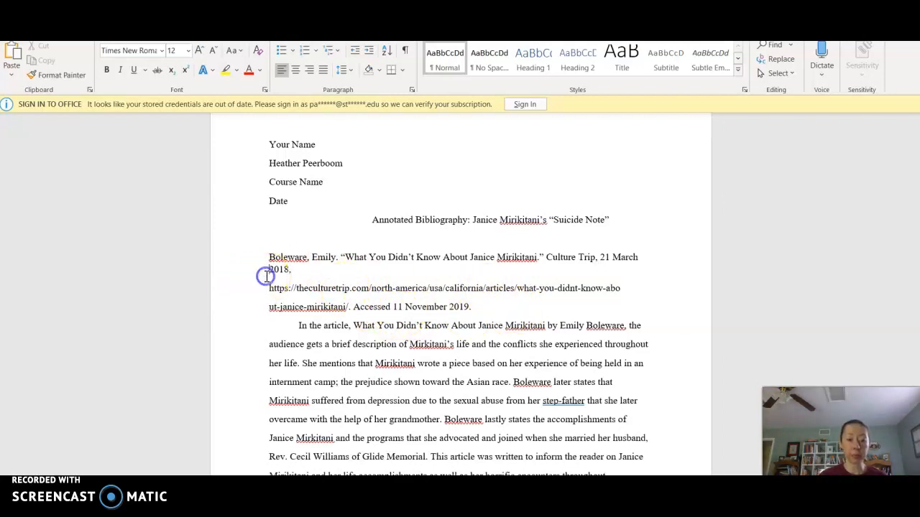
key(BackSpace)
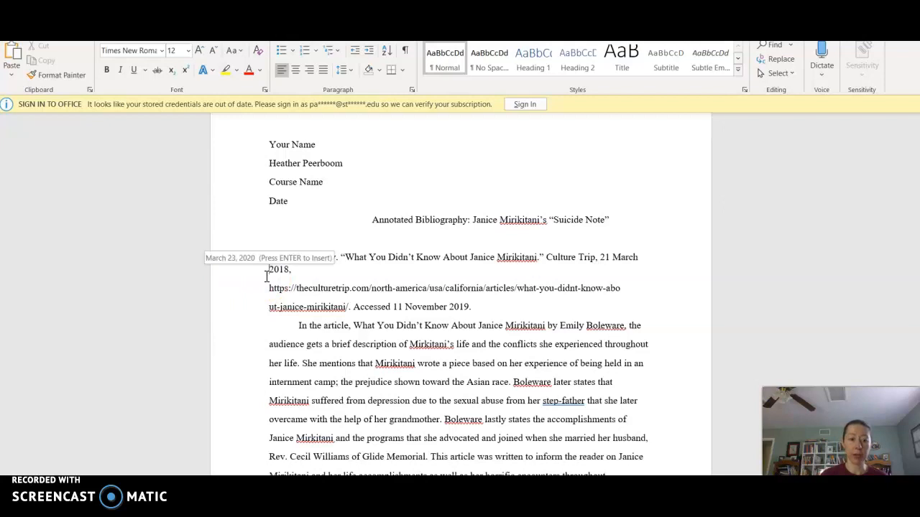
key(Return)
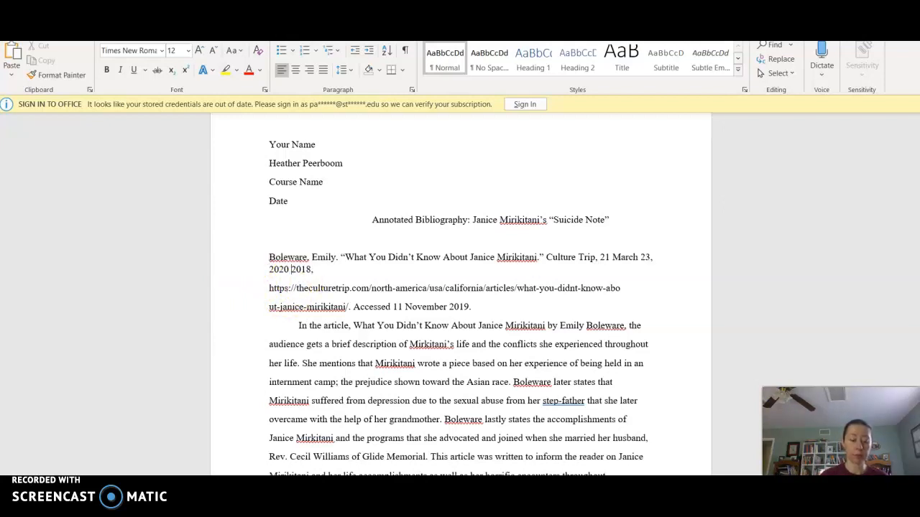
key(BackSpace)
key(BackSpace)
key(BackSpace)
key(BackSpace)
key(BackSpace)
key(BackSpace)
key(BackSpace)
key(BackSpace)
key(BackSpace)
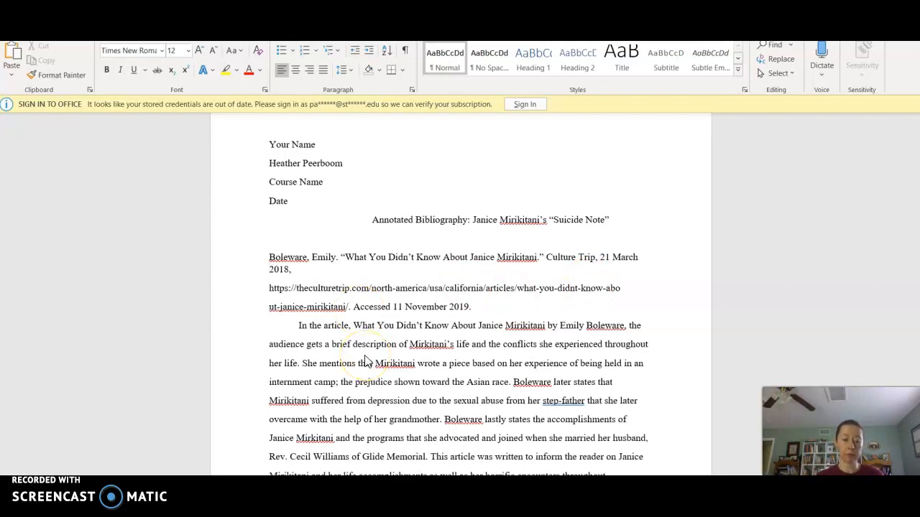
Step: Set the entire document to Double line spacing with no space between same-style paragraphs
key(ctrl+a)
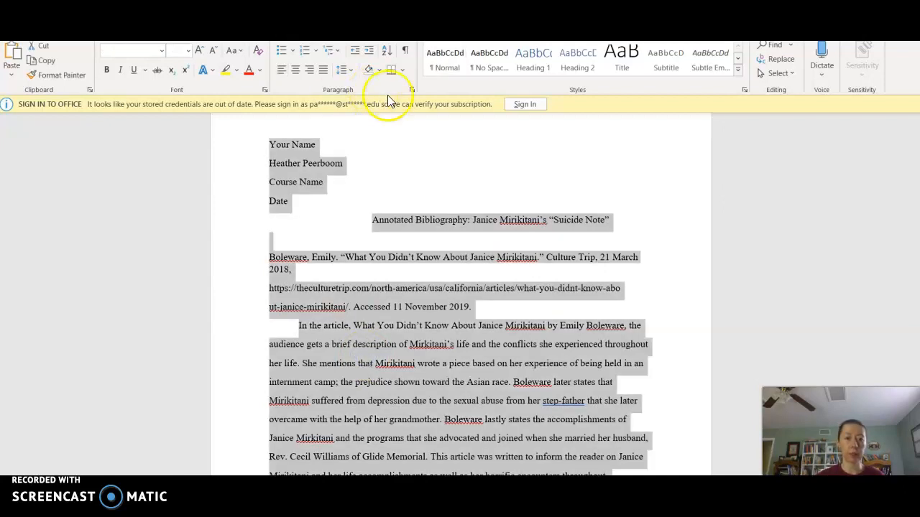
click(413, 89)
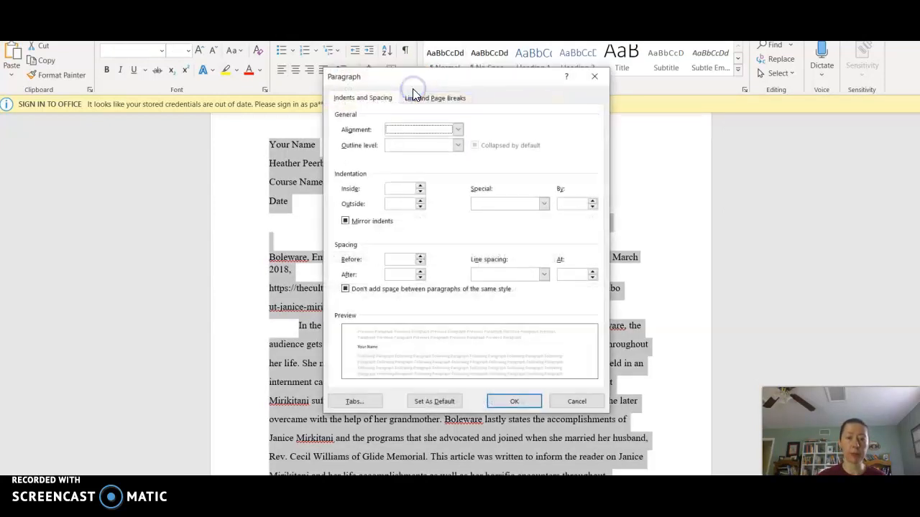
click(503, 275)
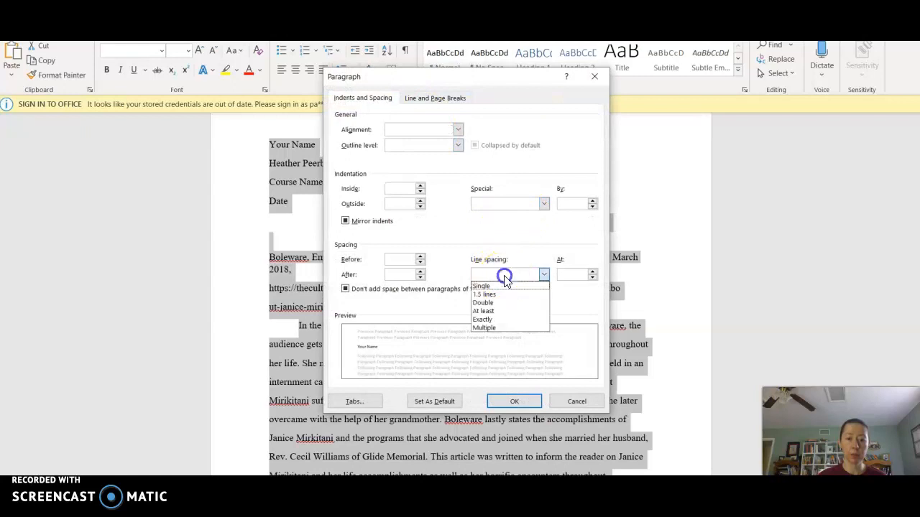
click(496, 304)
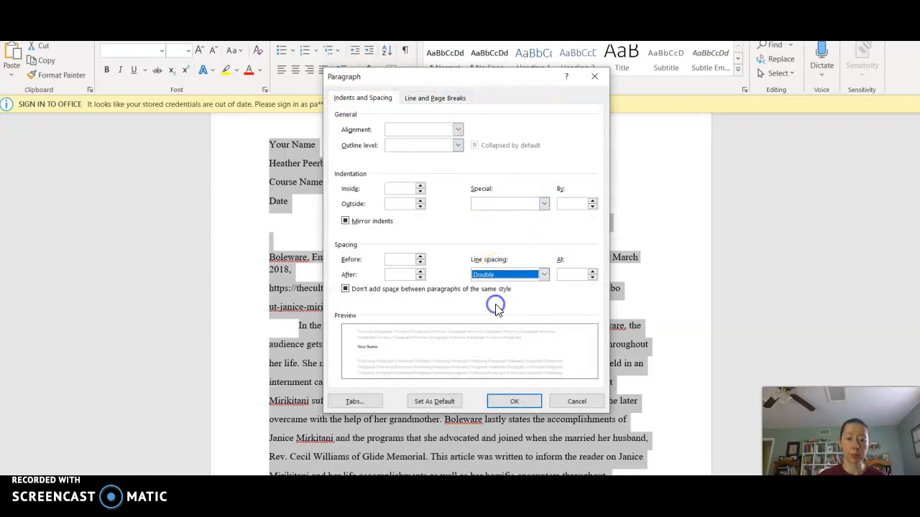
click(345, 290)
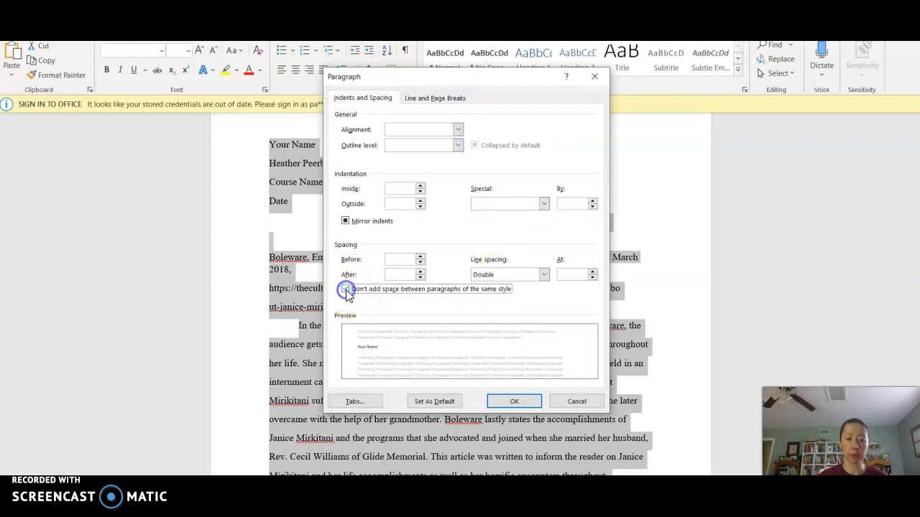
click(514, 400)
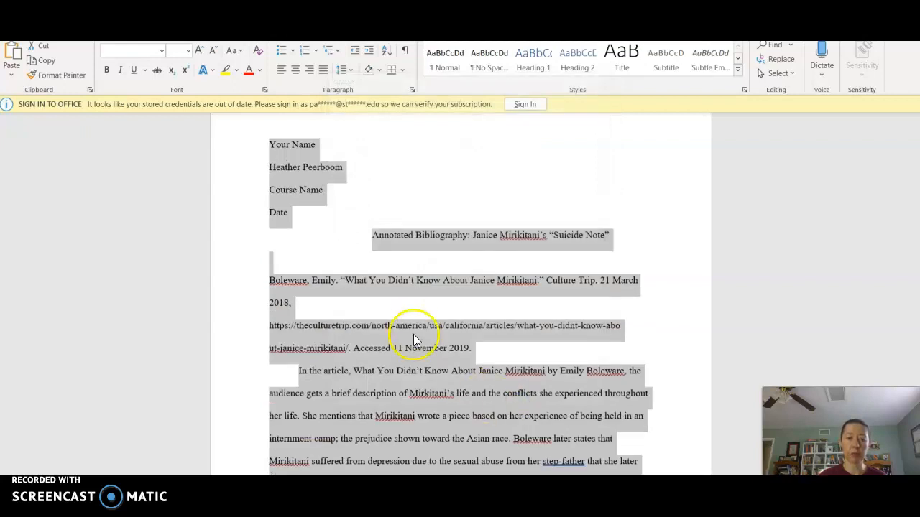
click(388, 313)
Step: Remove the blank line above the Boleware entry and join its URL onto the 2018 line
click(284, 263)
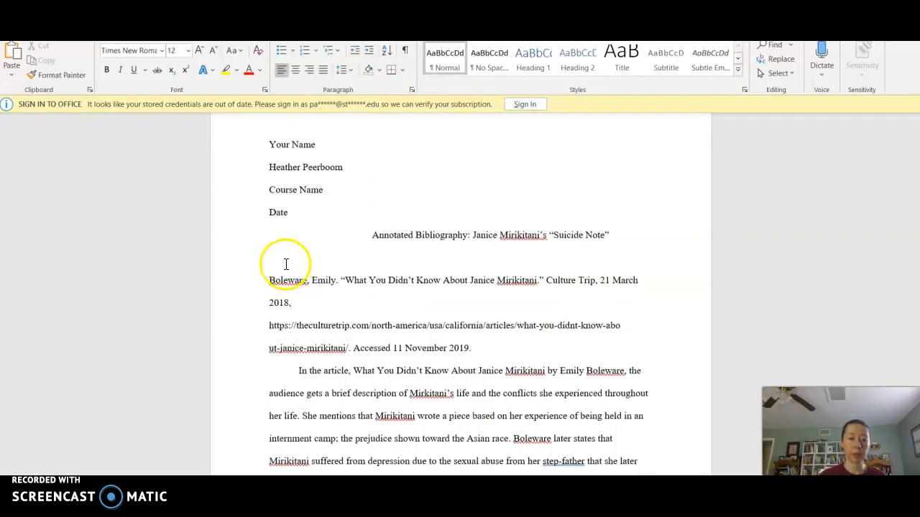
key(Delete)
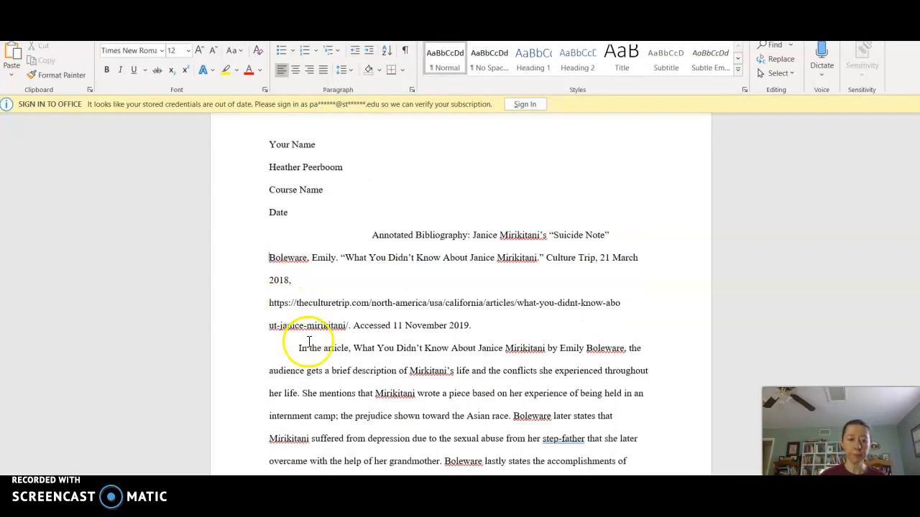
click(325, 277)
key(Delete)
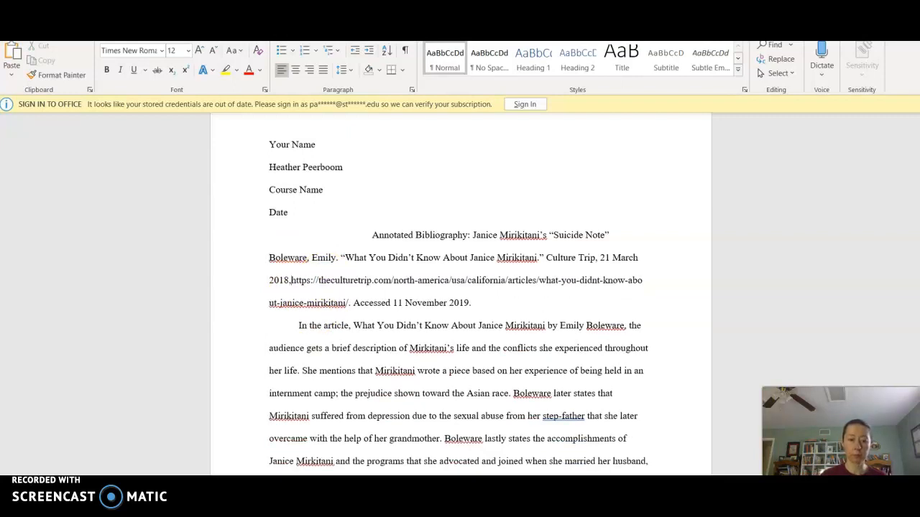
click(507, 308)
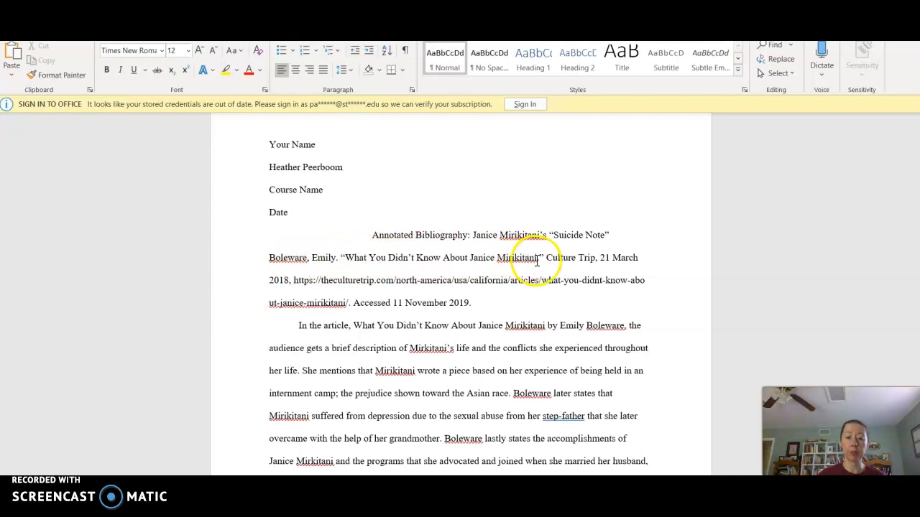
Step: Italicize the container title Culture Trip in the Boleware citation
drag(547, 257, 593, 262)
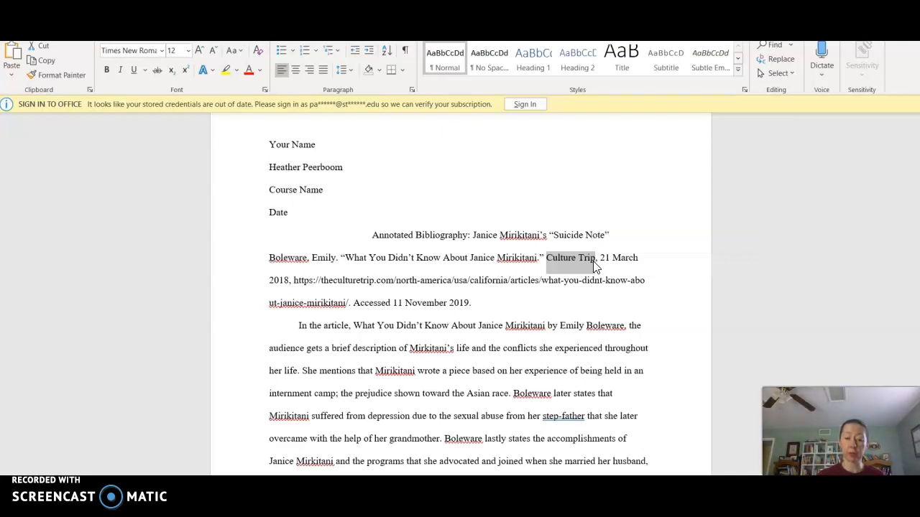
key(ctrl+i)
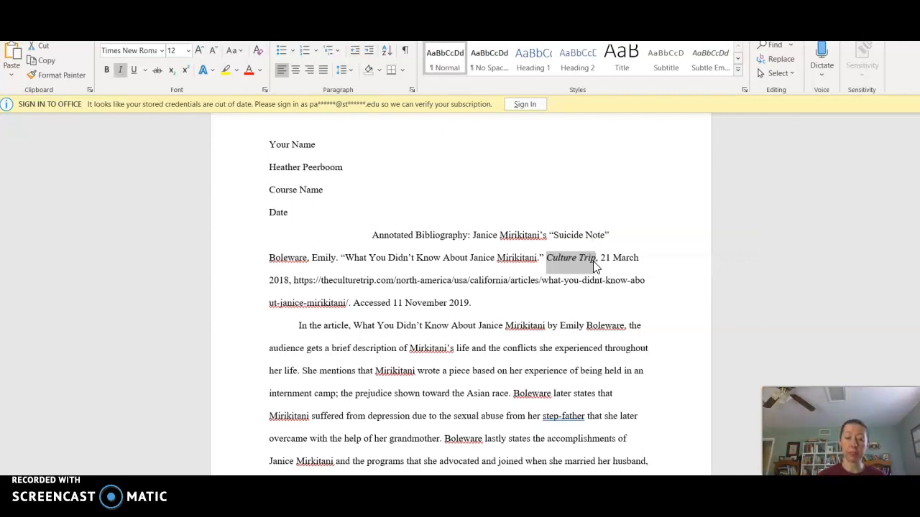
click(611, 263)
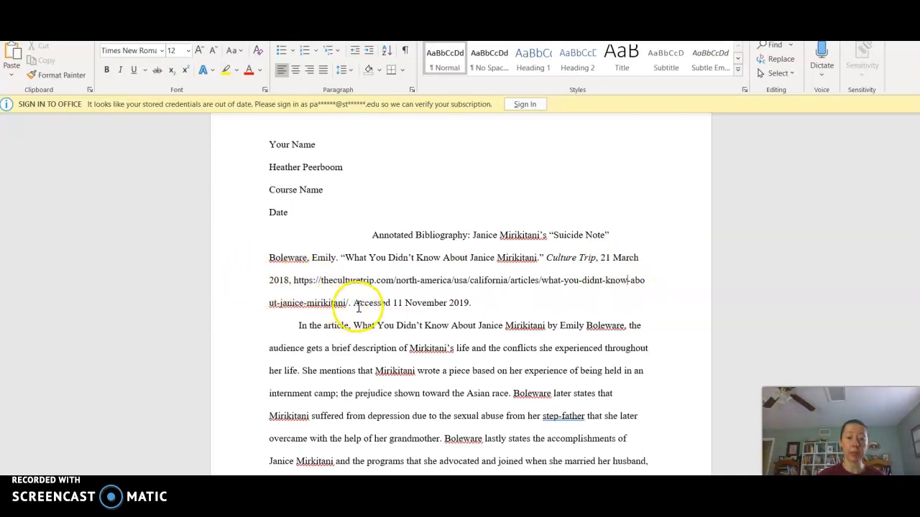
Step: Tab-indent the Boleware entry's second line and the broken-off end of its URL
click(263, 259)
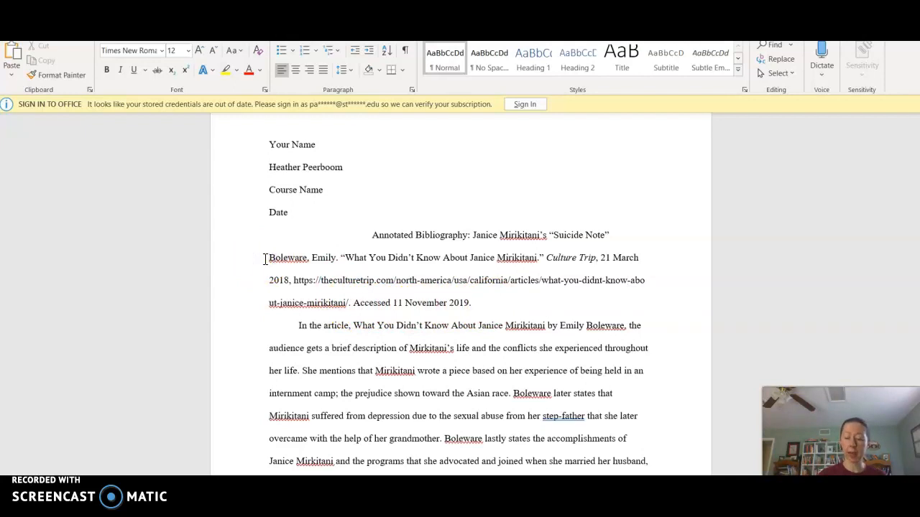
click(266, 258)
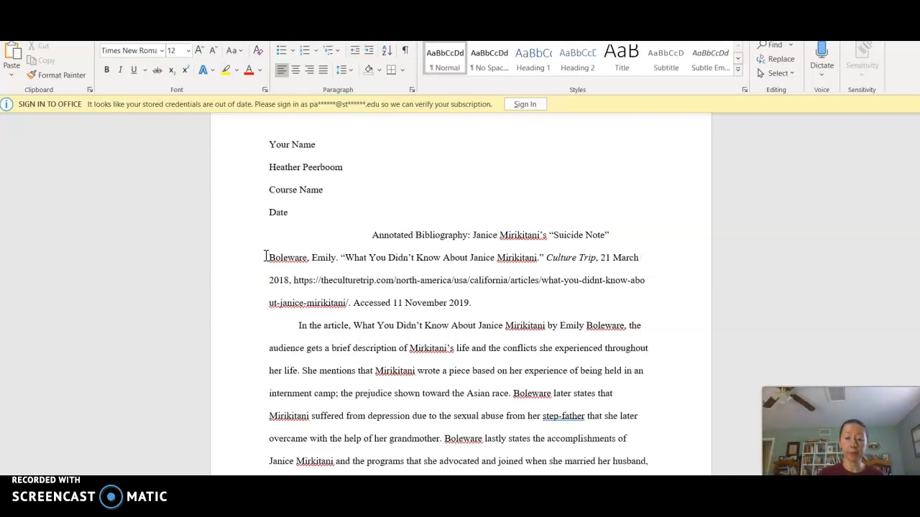
key(Return)
key(Tab)
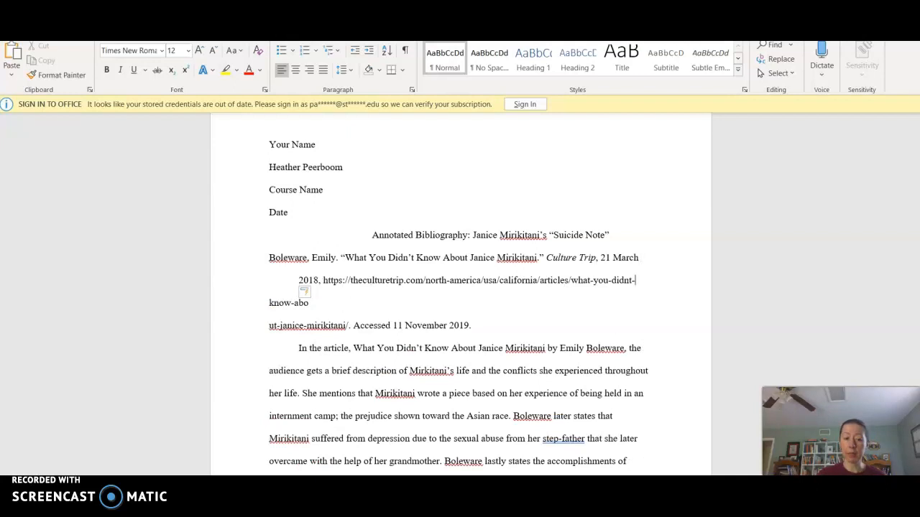
key(Tab)
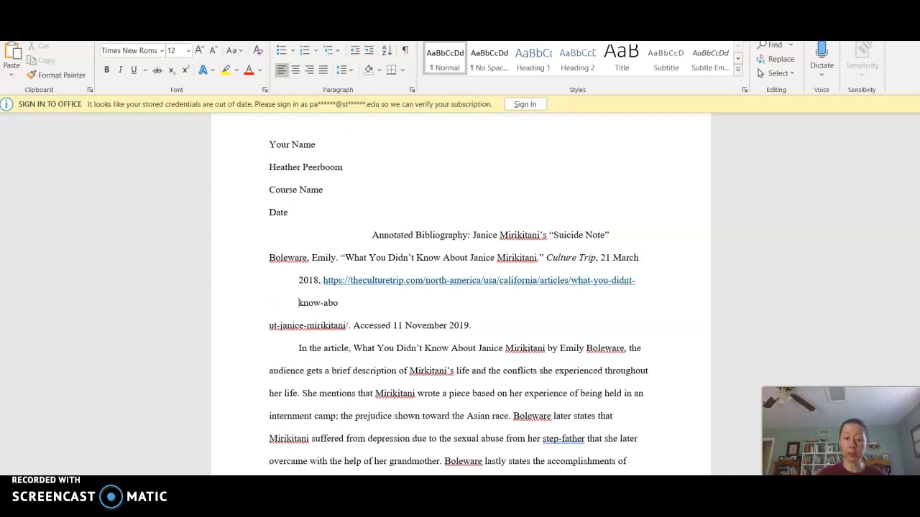
Step: Rejoin the split URL after 'know-abo' and convert it to plain unlinked text
click(394, 308)
key(Delete)
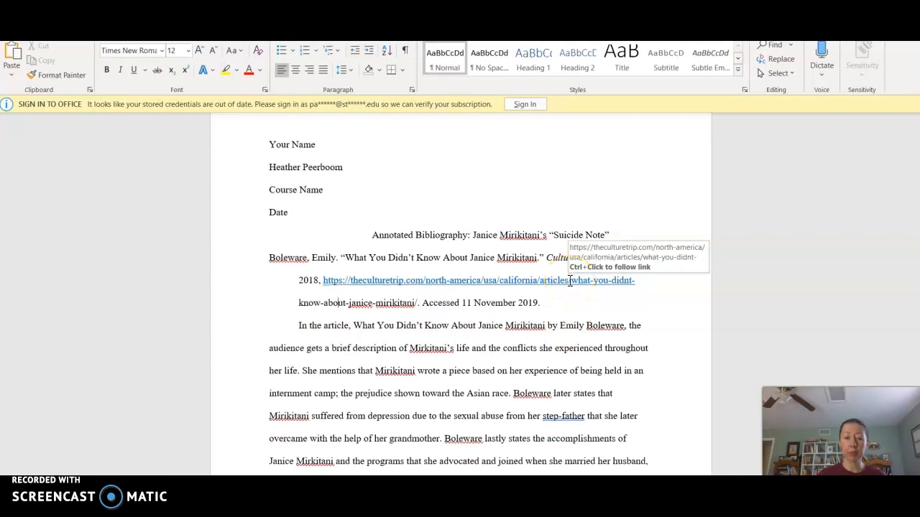
right_click(568, 281)
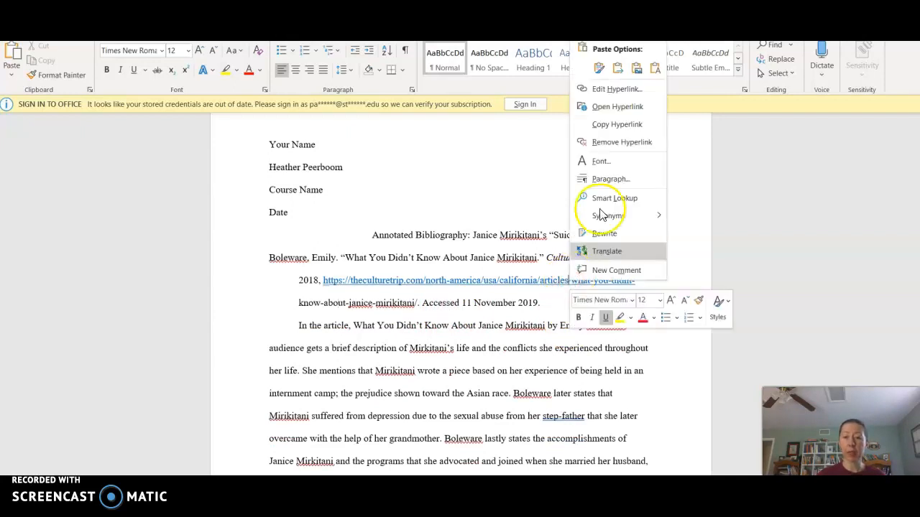
click(613, 143)
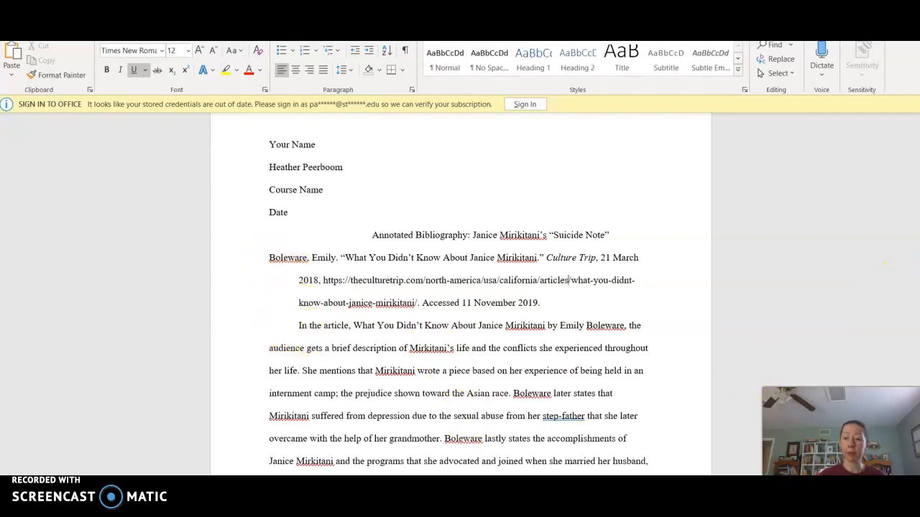
Step: Enclose “What You Didn’t Know About Janice Mirikitani” in quotation marks in the annotation
scroll(460, 295, down, 5)
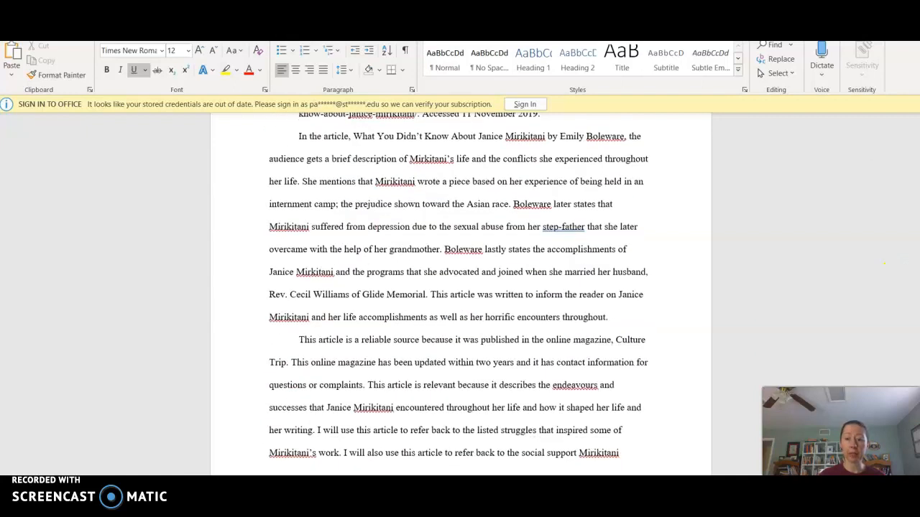
scroll(460, 295, up, 3)
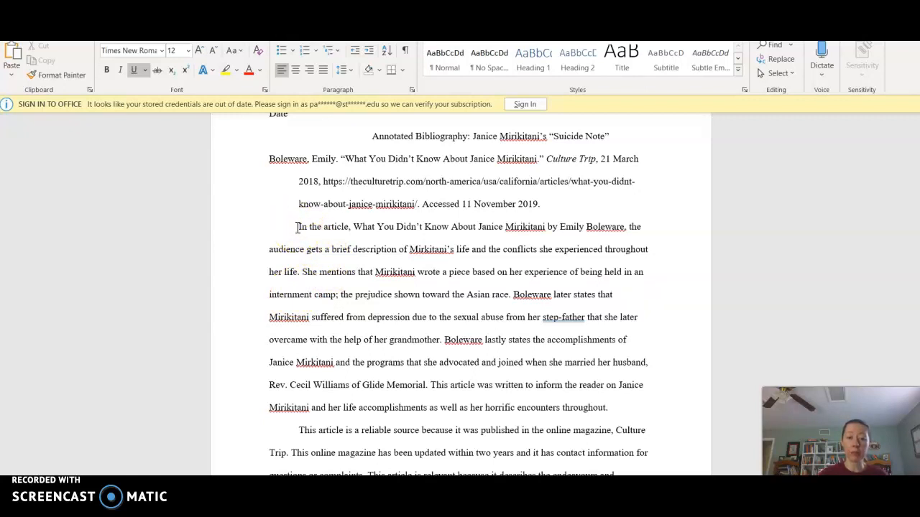
click(353, 227)
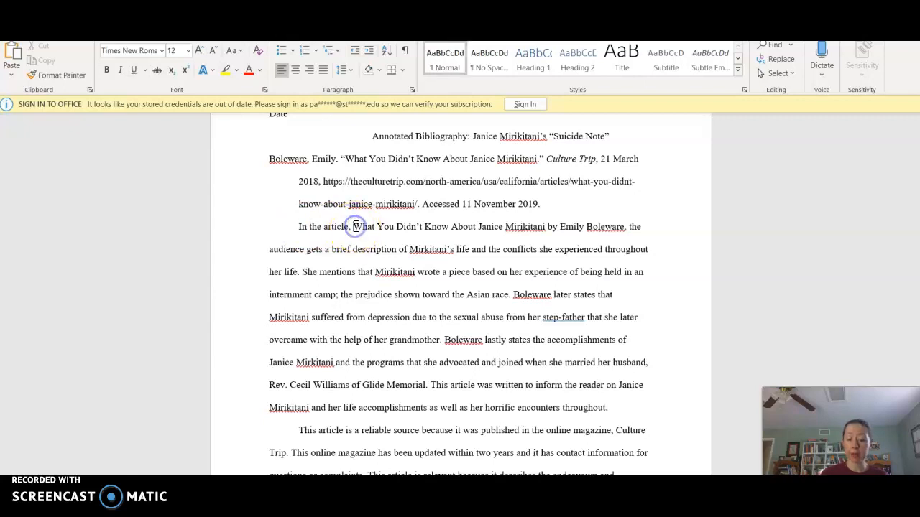
text(")
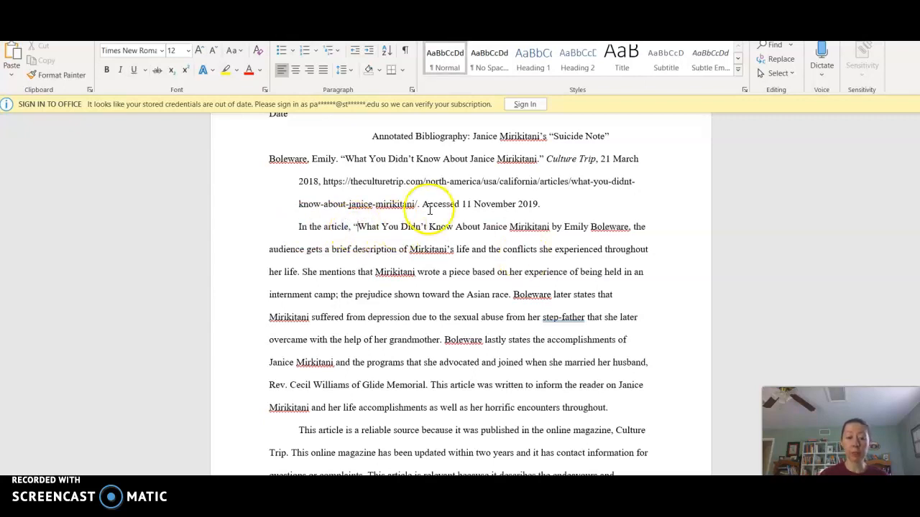
click(550, 227)
text(")
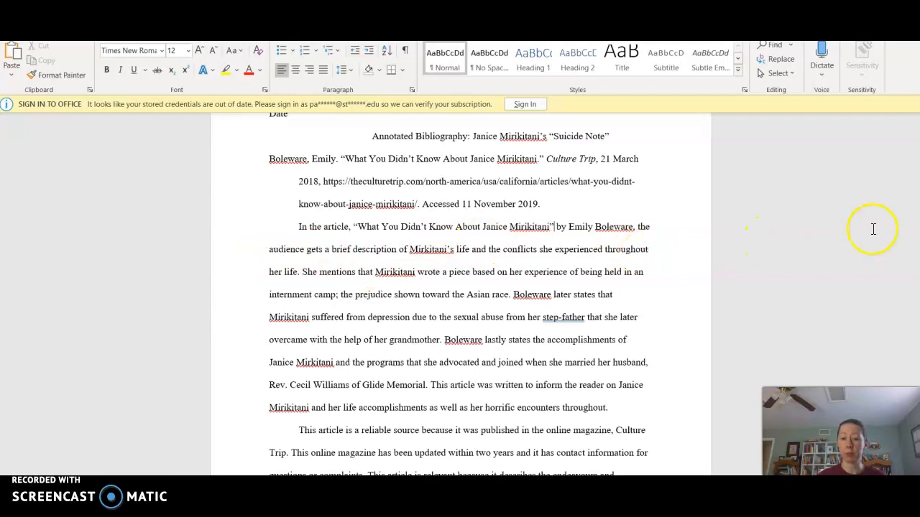
Step: Delete the blank line between the previous annotation and the Han citation
scroll(747, 229, down, 2)
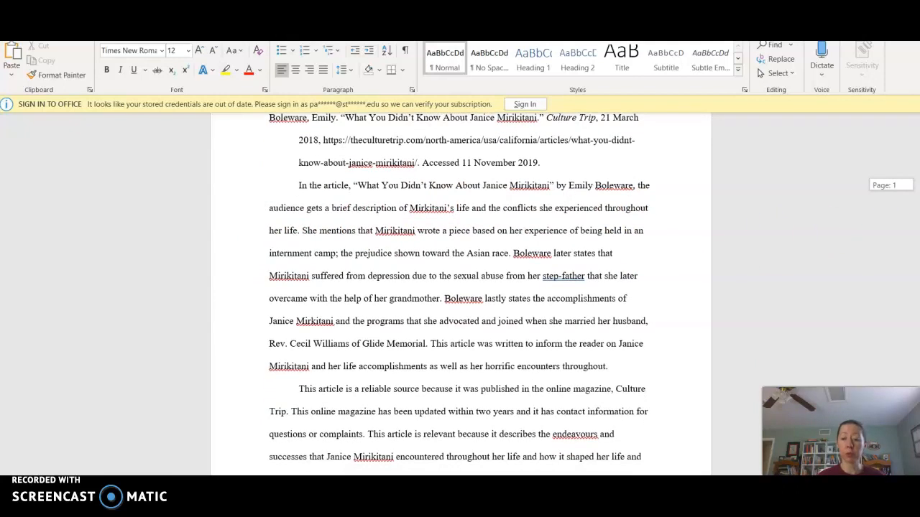
scroll(459, 287, down, 3)
scroll(460, 287, down, 3)
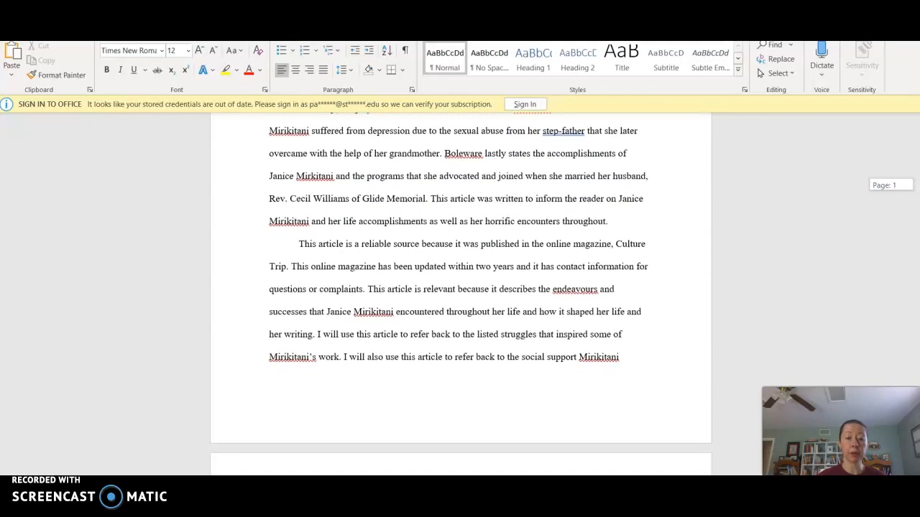
scroll(460, 287, down, 1)
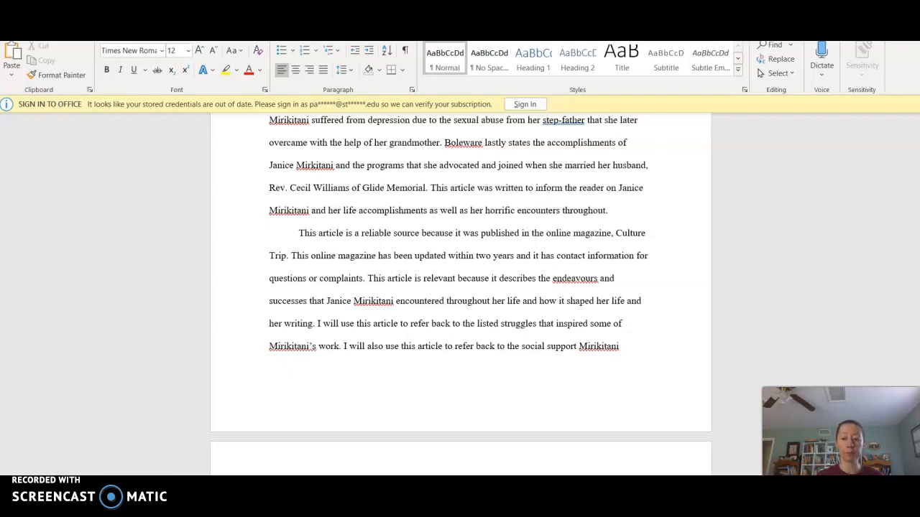
scroll(460, 288, down, 5)
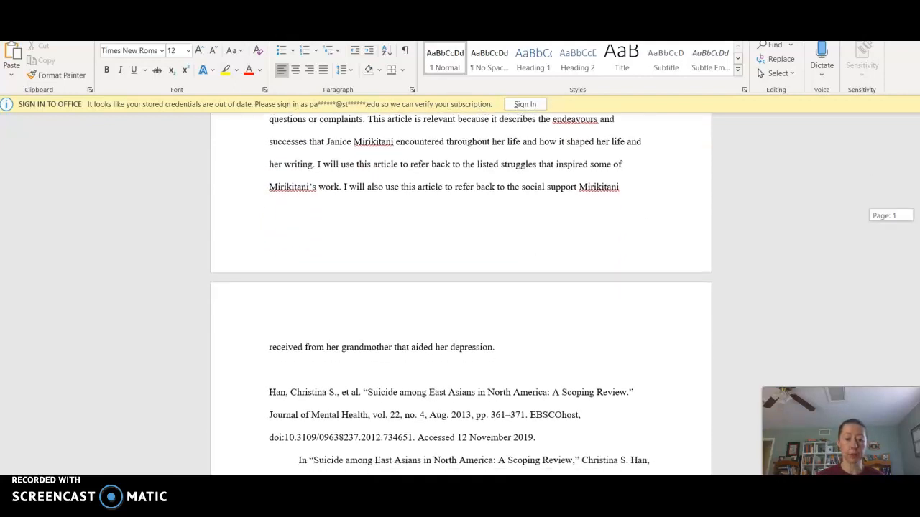
click(286, 354)
double_click(287, 354)
click(287, 354)
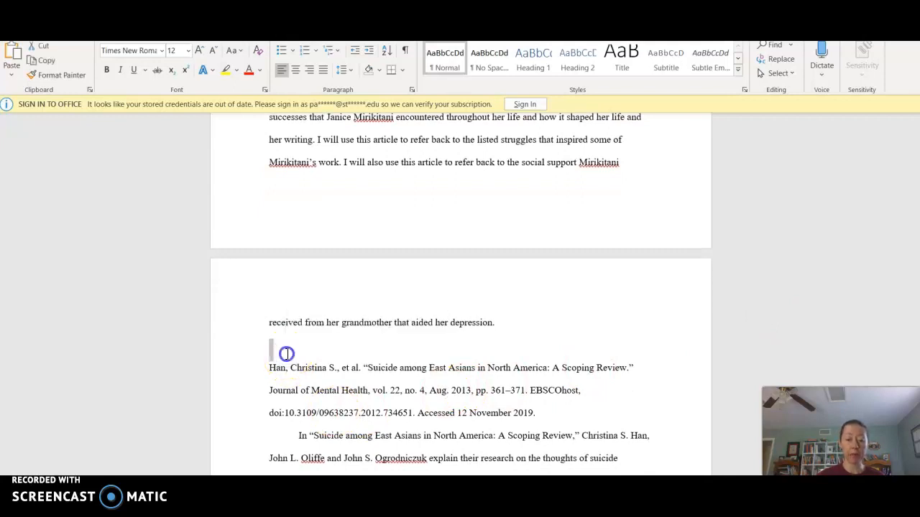
key(Delete)
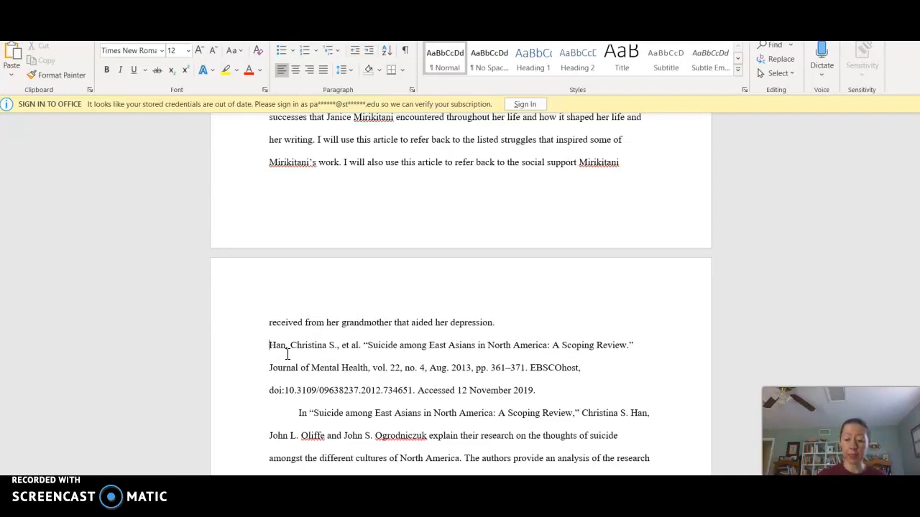
Step: Break the Han citation into lines and Tab-indent its Journal of Mental Health and doi lines
key(End)
key(Return)
key(Tab)
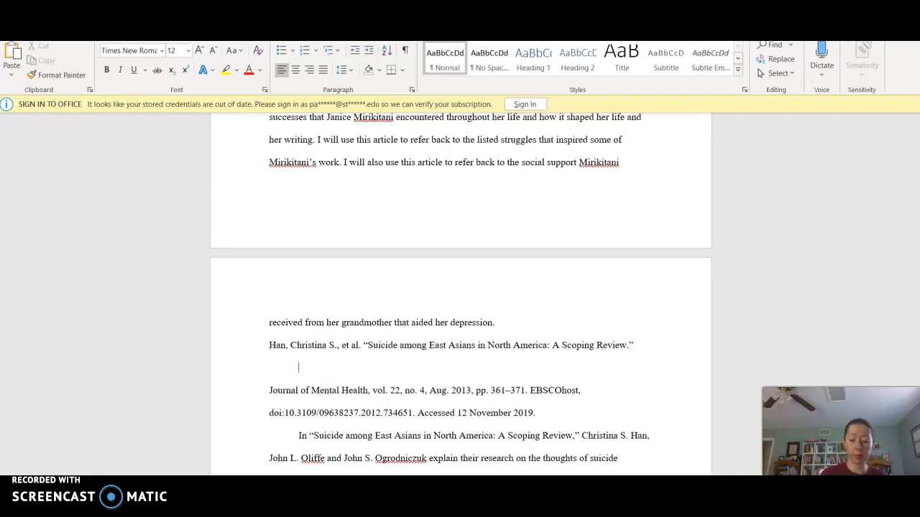
key(Delete)
key(End)
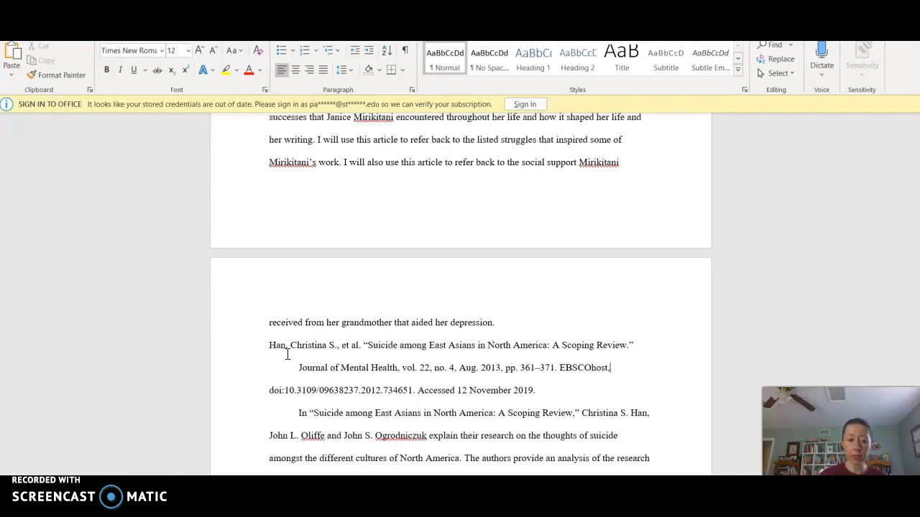
key(Return)
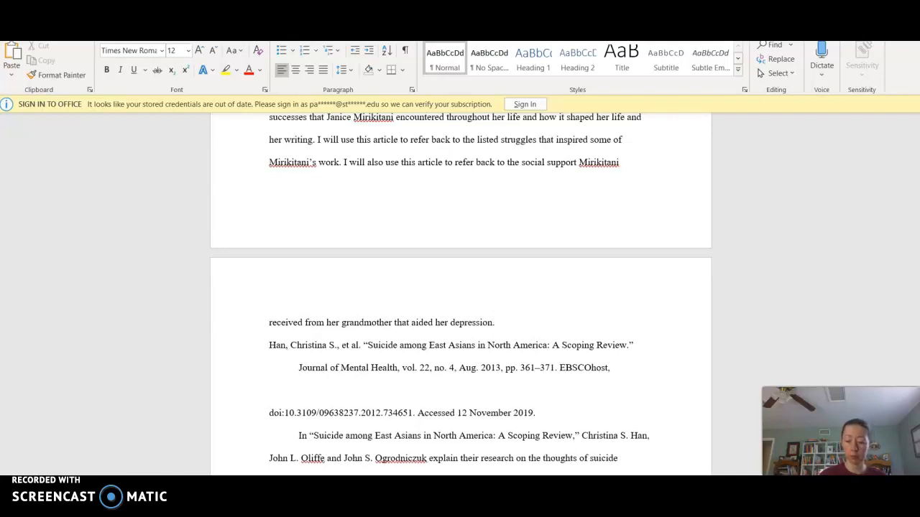
key(Delete)
key(Tab)
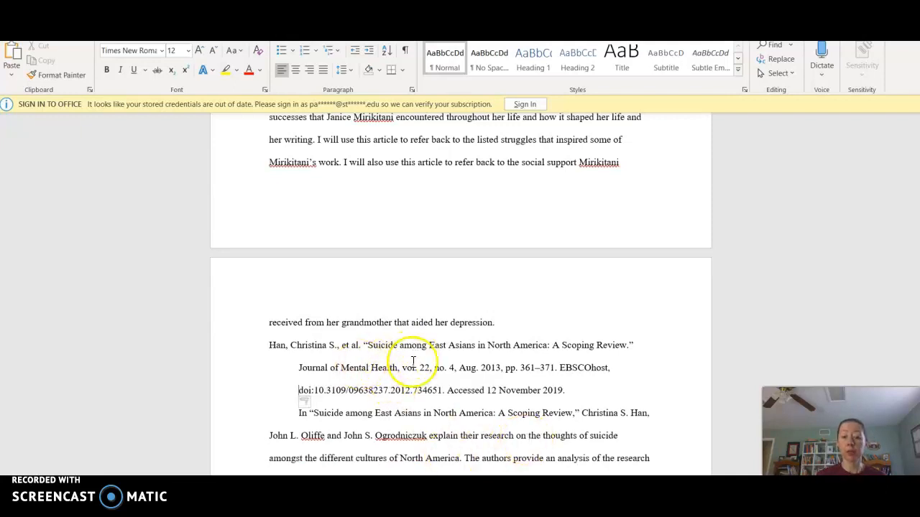
Step: Italicize 'Journal of Mental Health' and 'EBSCOhost' in the Han citation
drag(298, 369, 388, 375)
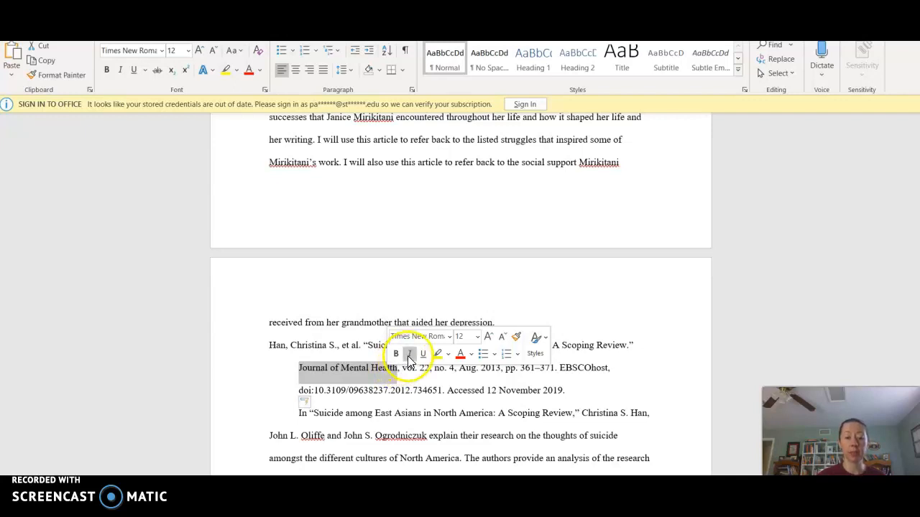
click(409, 354)
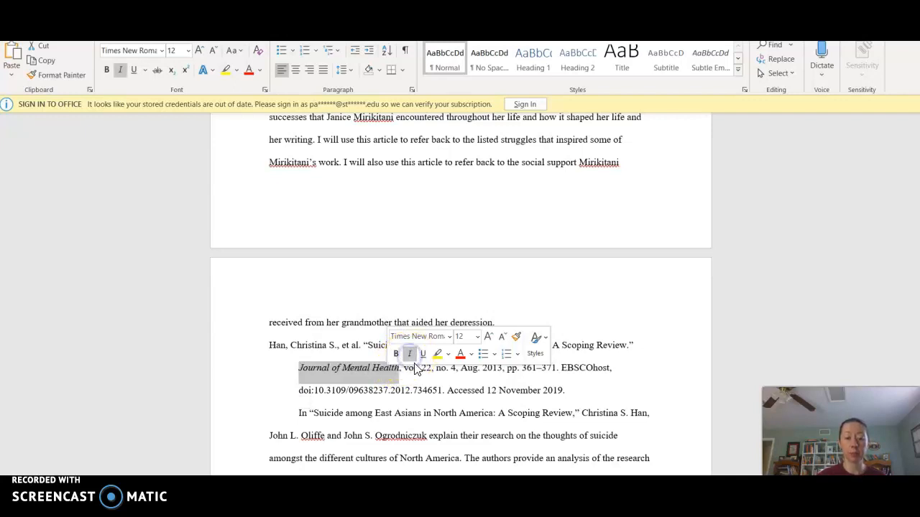
double_click(582, 368)
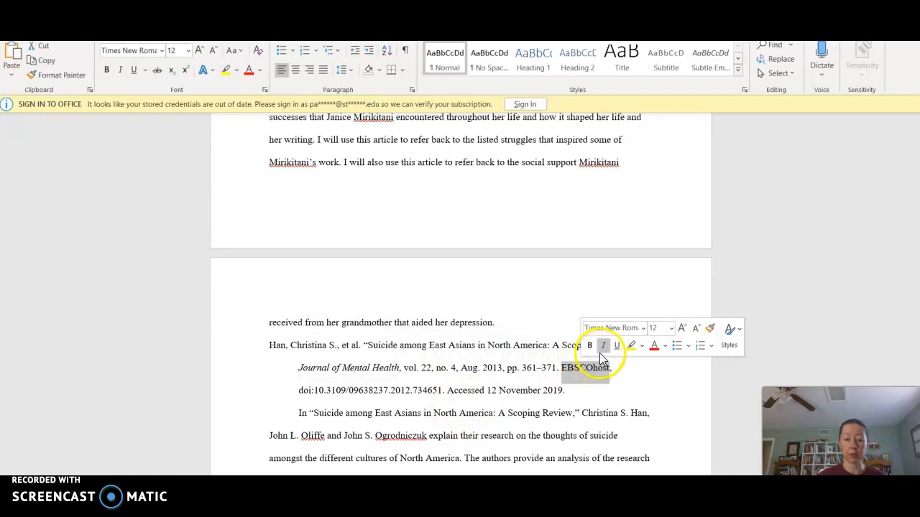
click(603, 346)
click(606, 379)
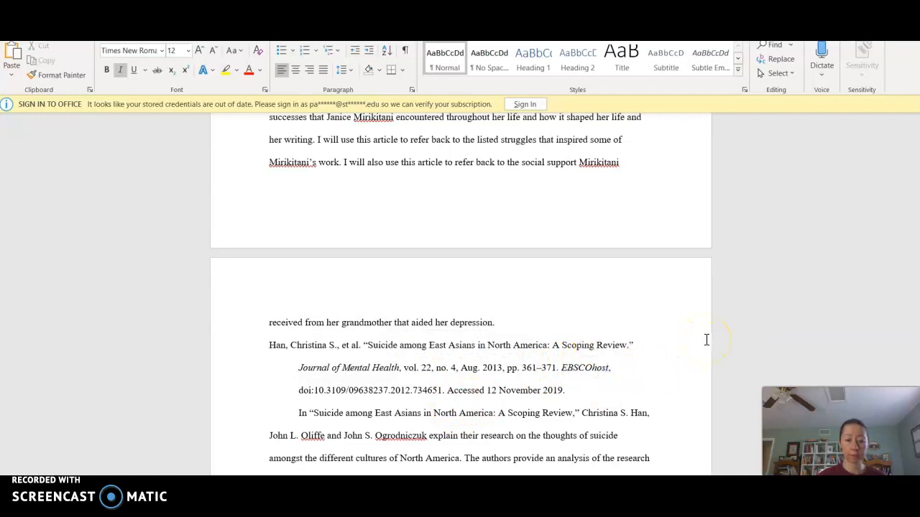
Step: Indent the first line of the Han annotation paragraph starting 'This journal seems very reliable'
scroll(460, 294, down, 5)
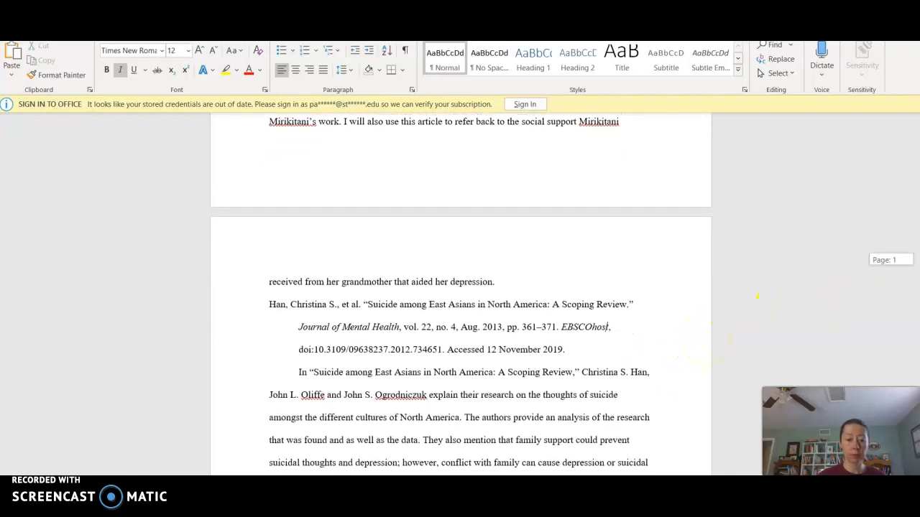
scroll(460, 295, down, 2)
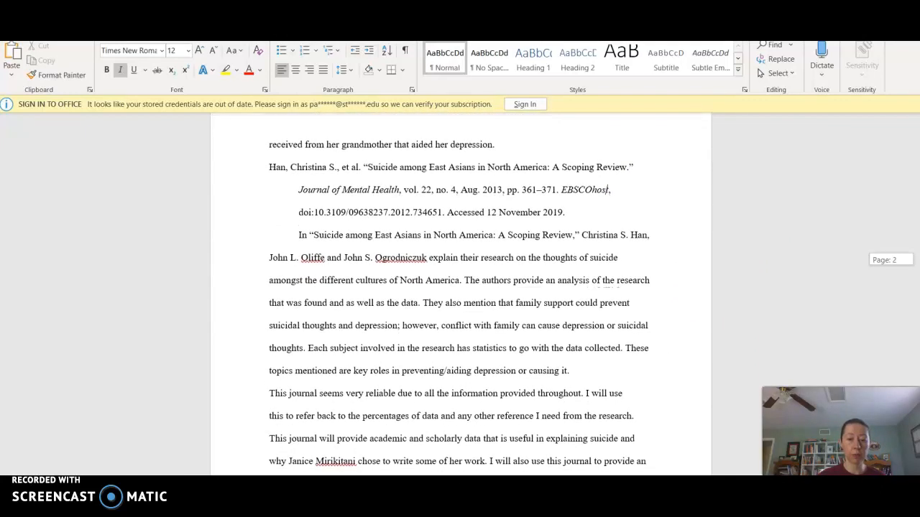
scroll(460, 294, down, 3)
scroll(460, 294, down, 1)
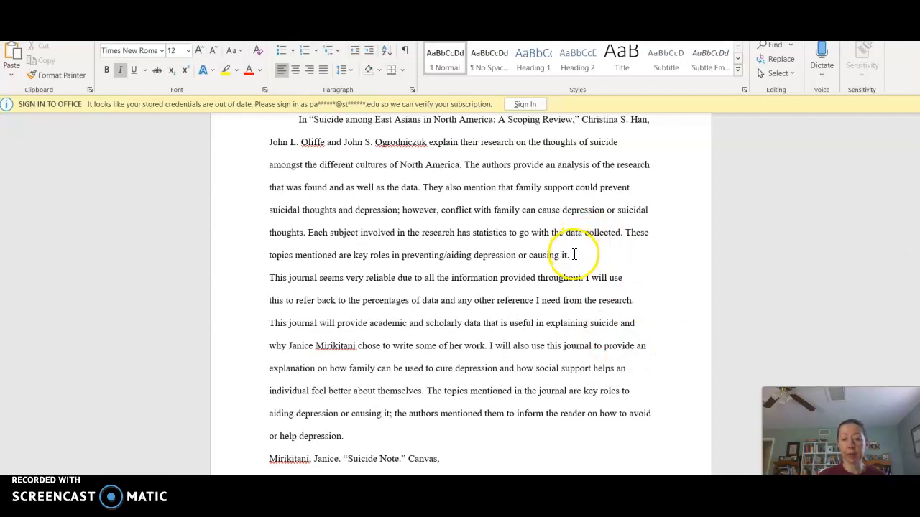
click(267, 278)
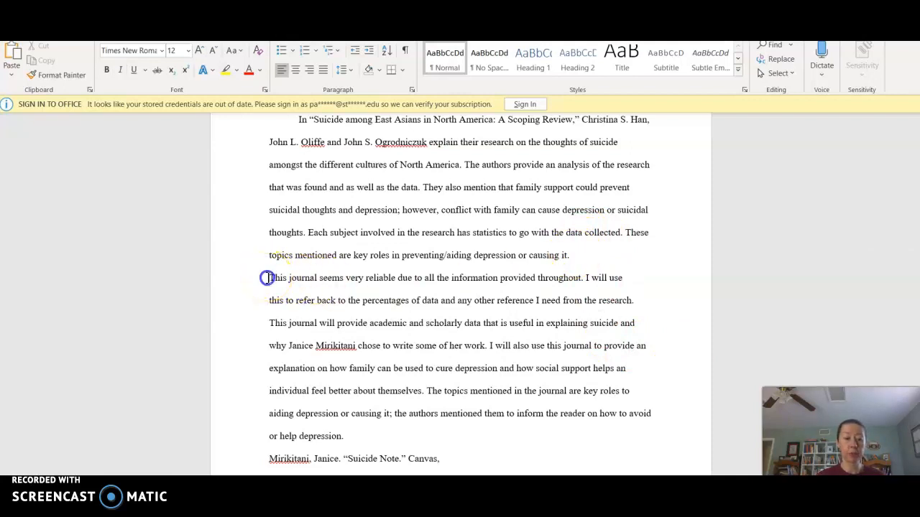
key(Tab)
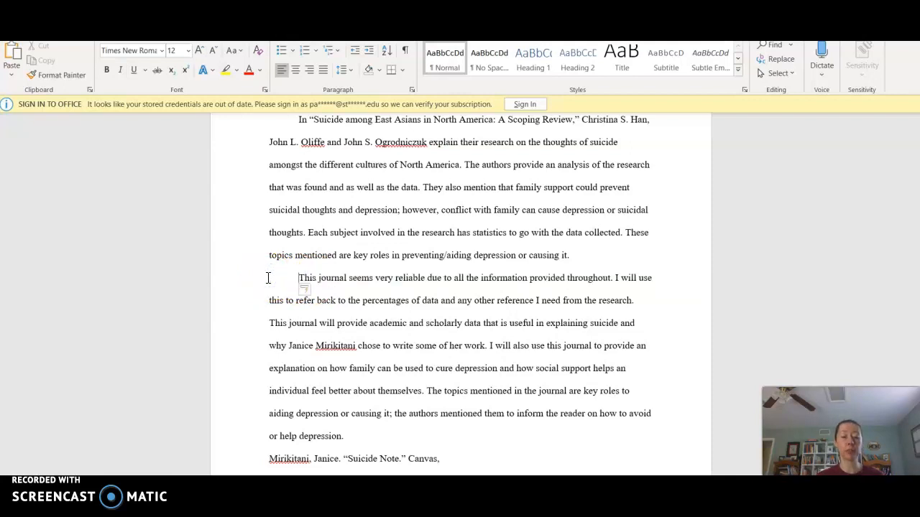
drag(917, 306, 918, 312)
Step: Indent the URL line and the 'Accessed 13 November 2019.' line of the Mirikitani citation
click(494, 291)
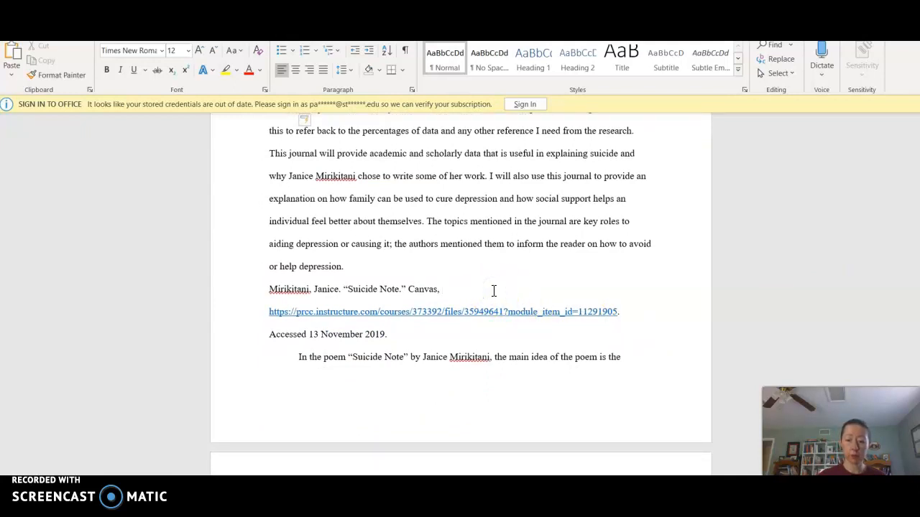
key(Right)
key(Tab)
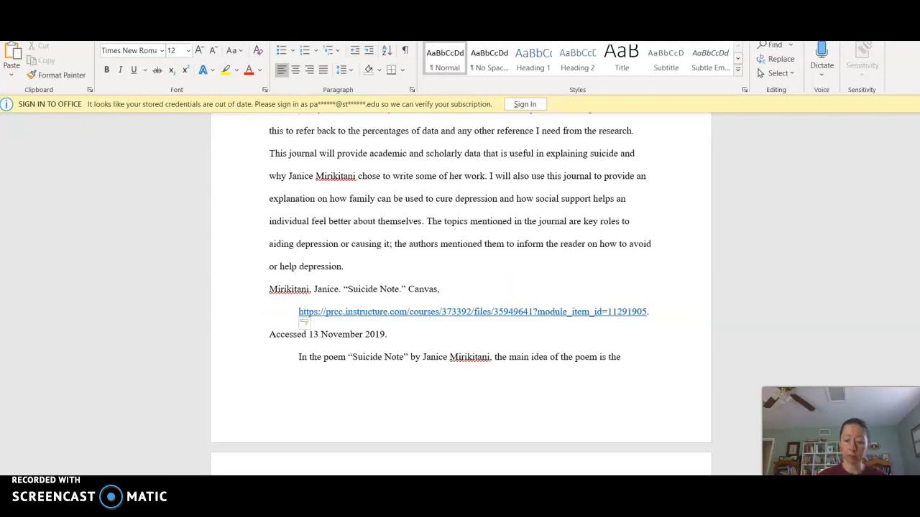
key(Tab)
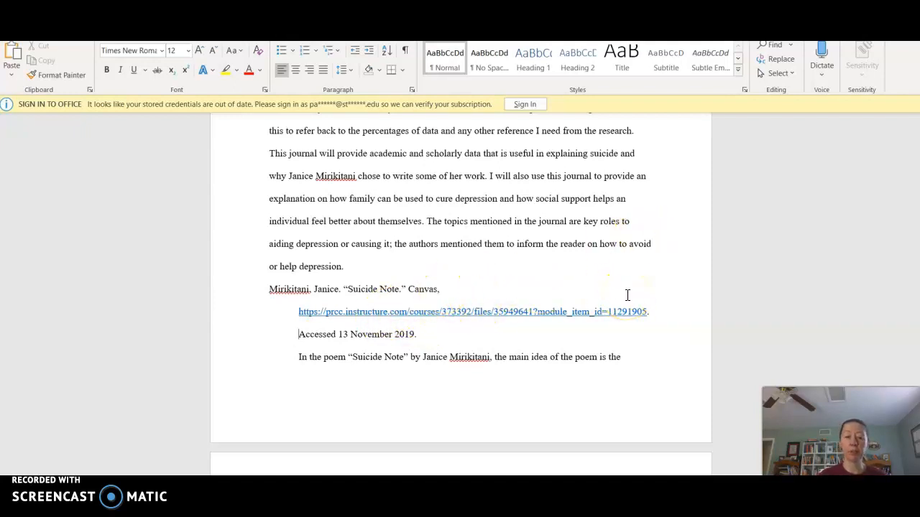
Step: Join the URL onto the 'Canvas,' line and move the citation back to the margin
click(475, 314)
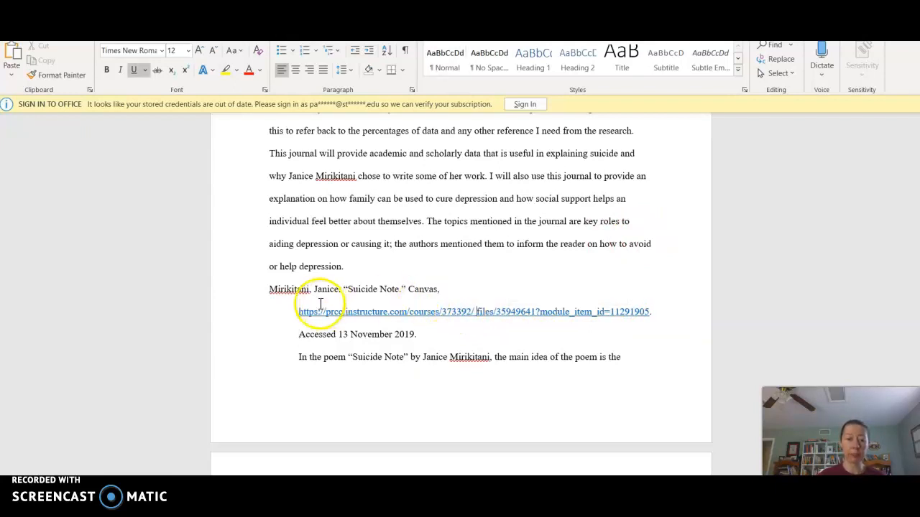
click(289, 314)
key(BackSpace)
key(BackSpace)
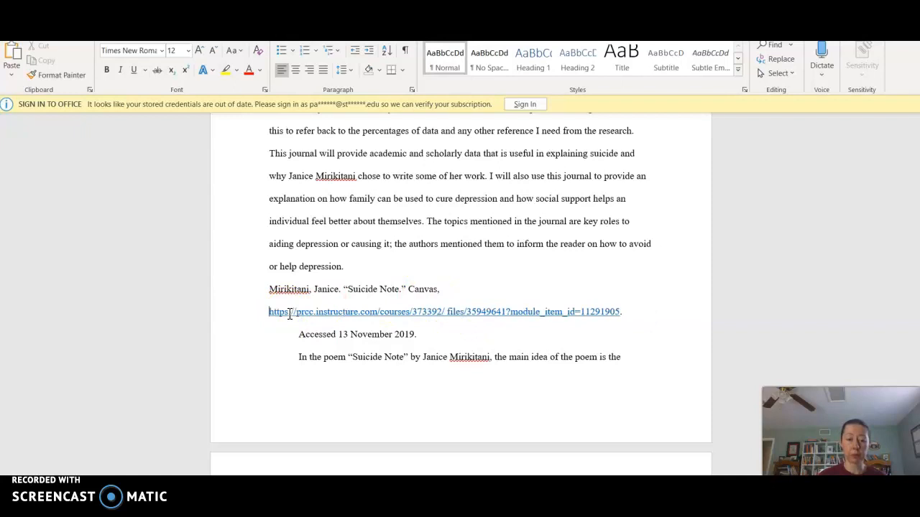
click(311, 369)
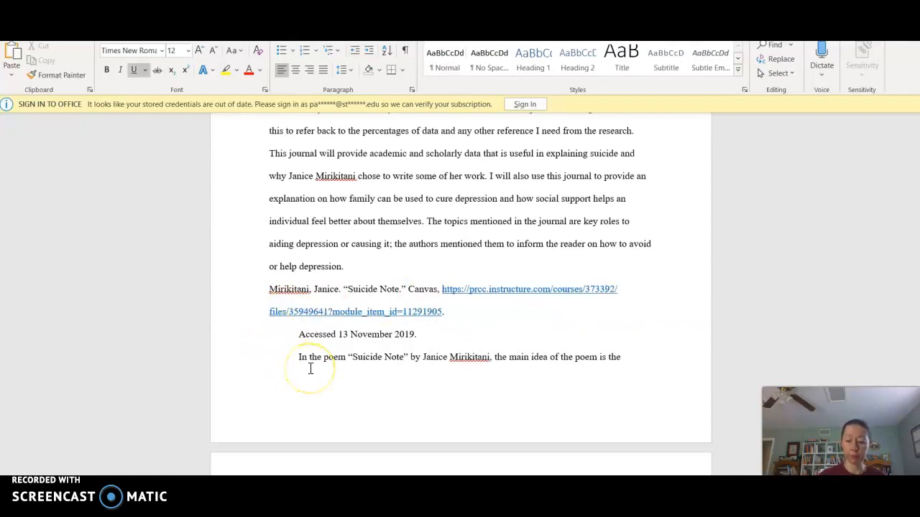
click(427, 333)
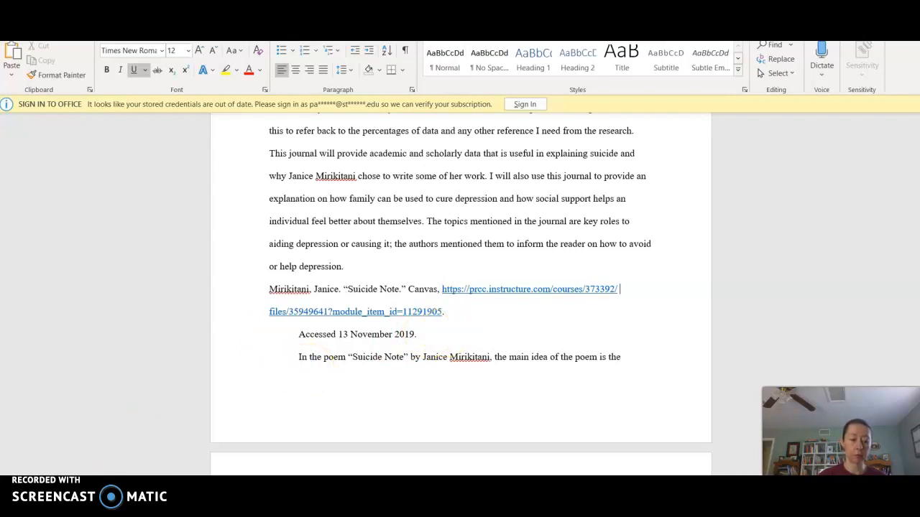
key(ctrl+z)
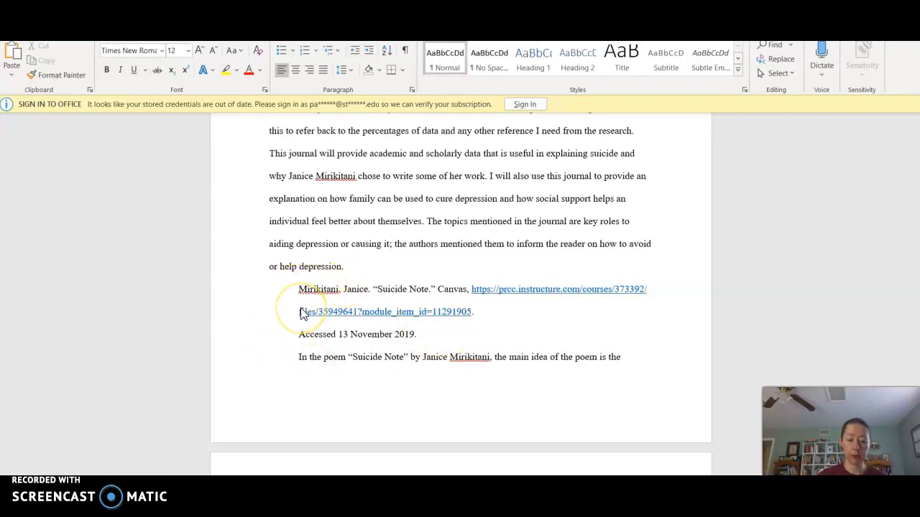
key(BackSpace)
Step: Dismiss the link-opening error and reset the citation so it starts flush left
click(302, 307)
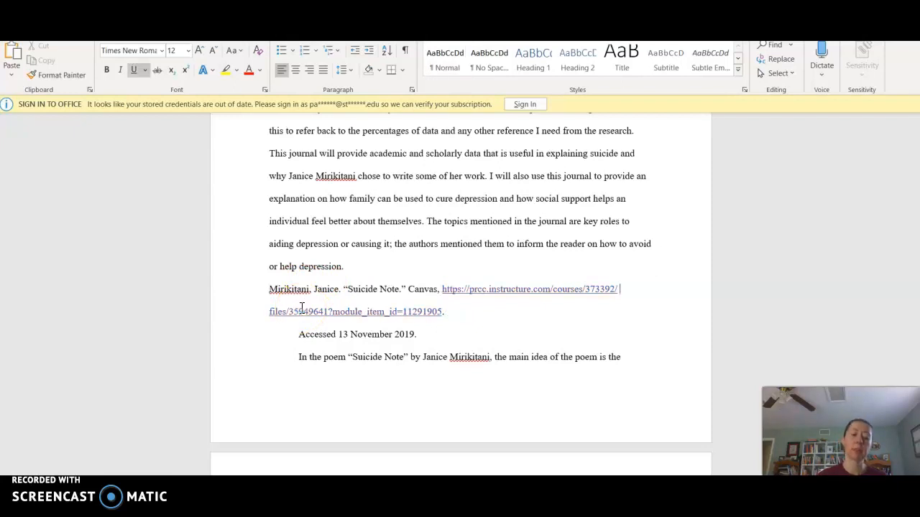
click(470, 290)
click(268, 309)
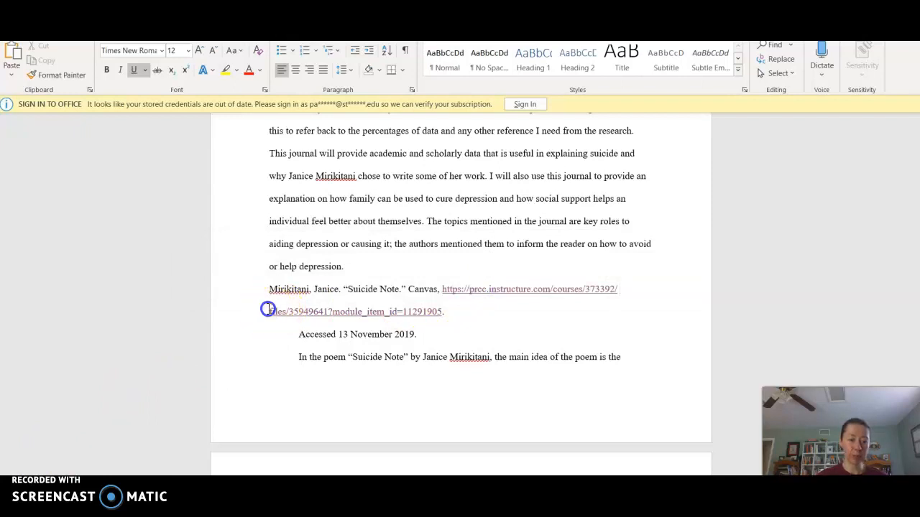
key(Tab)
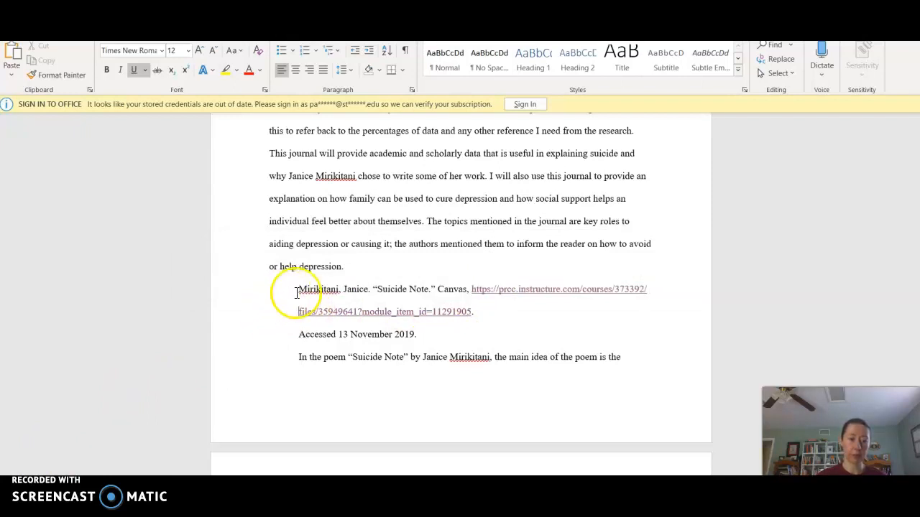
click(297, 293)
key(BackSpace)
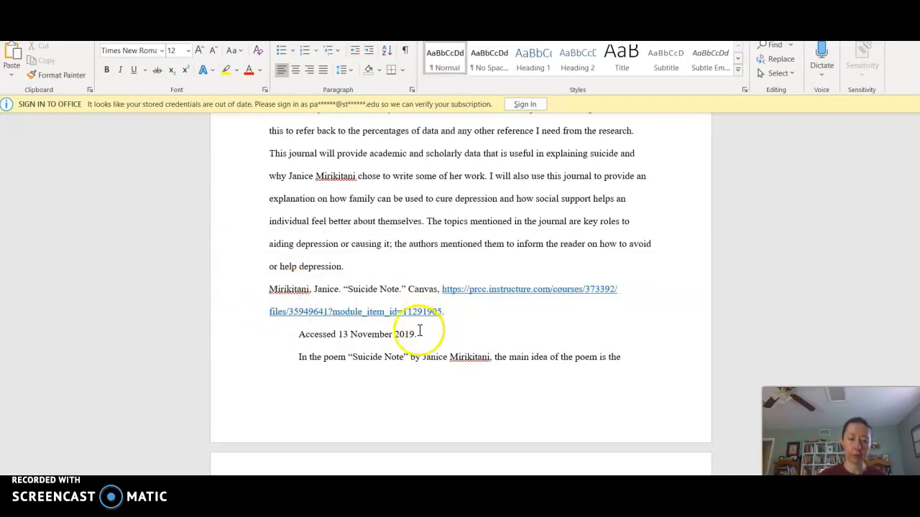
Step: Remove the hyperlink from the Mirikitani URL and give the citation a hanging indent
right_click(411, 313)
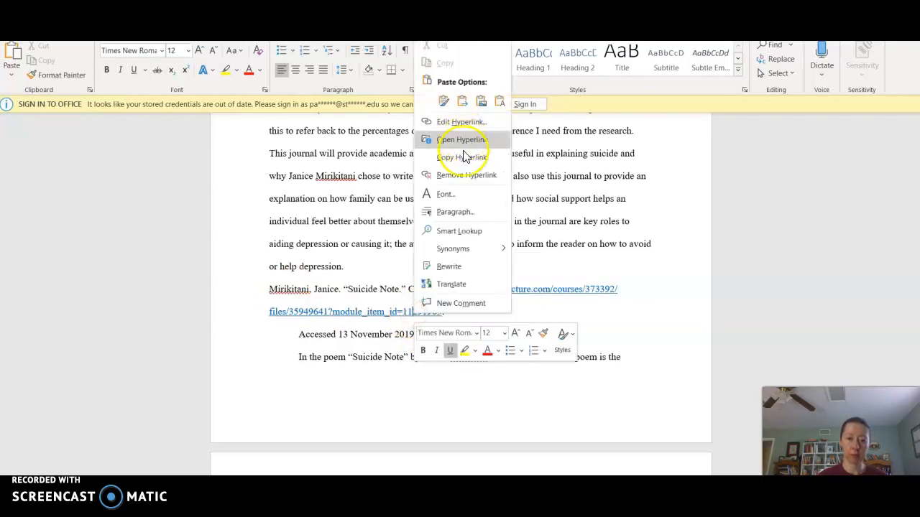
click(462, 174)
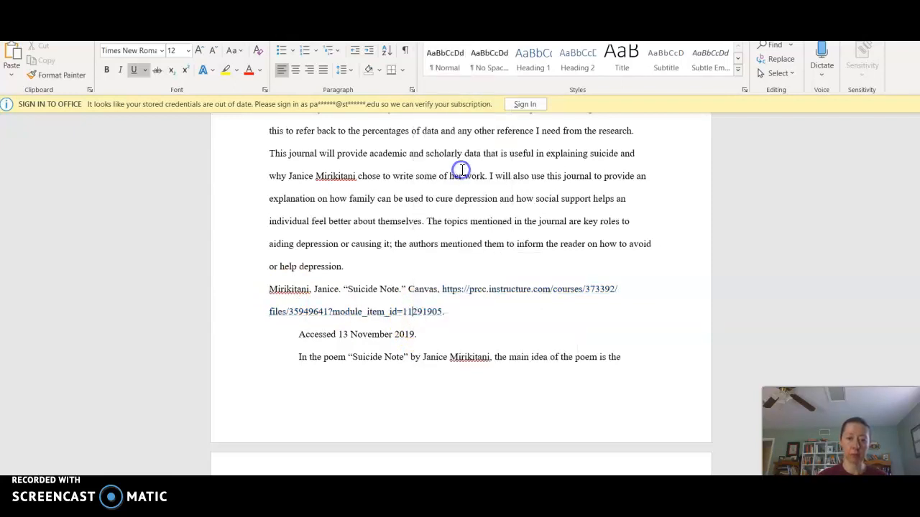
click(269, 310)
key(Tab)
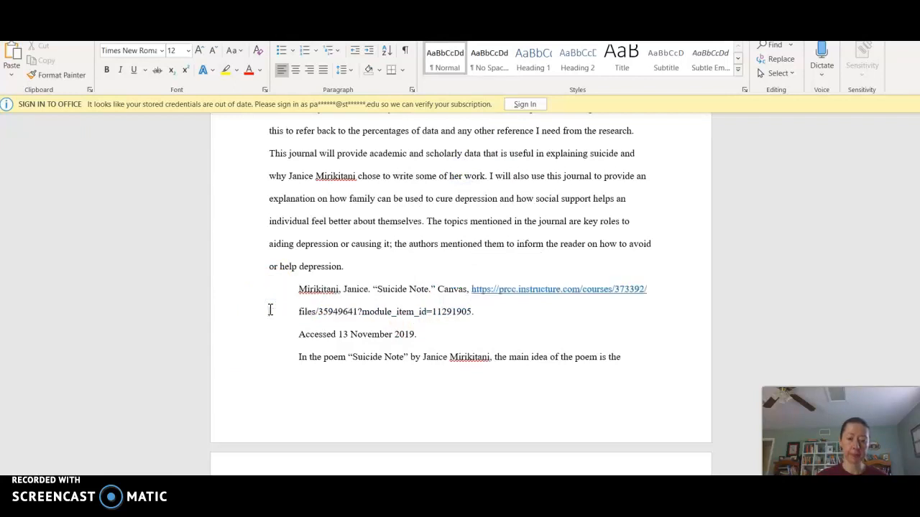
click(291, 303)
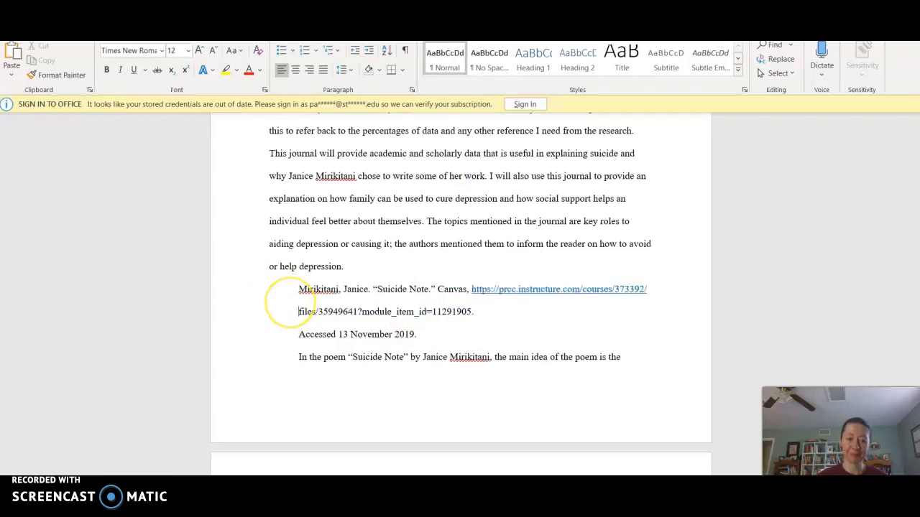
key(Tab)
key(BackSpace)
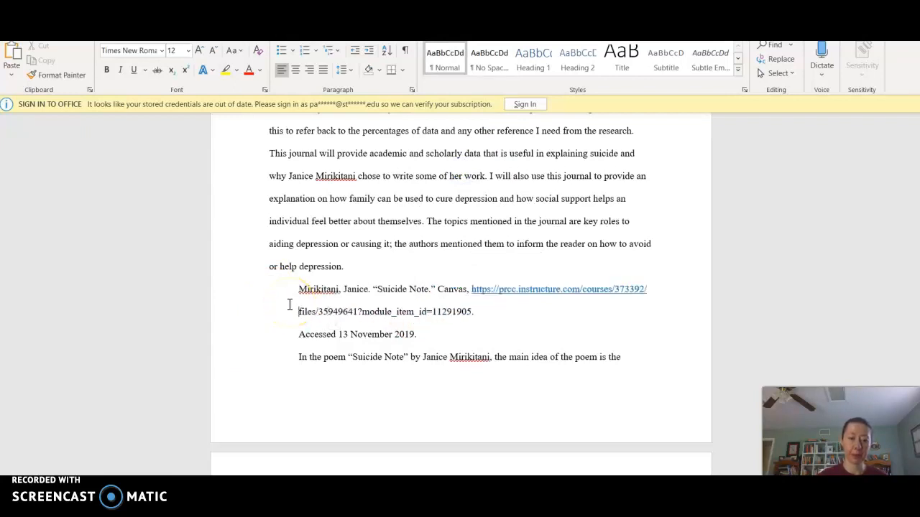
click(298, 289)
key(BackSpace)
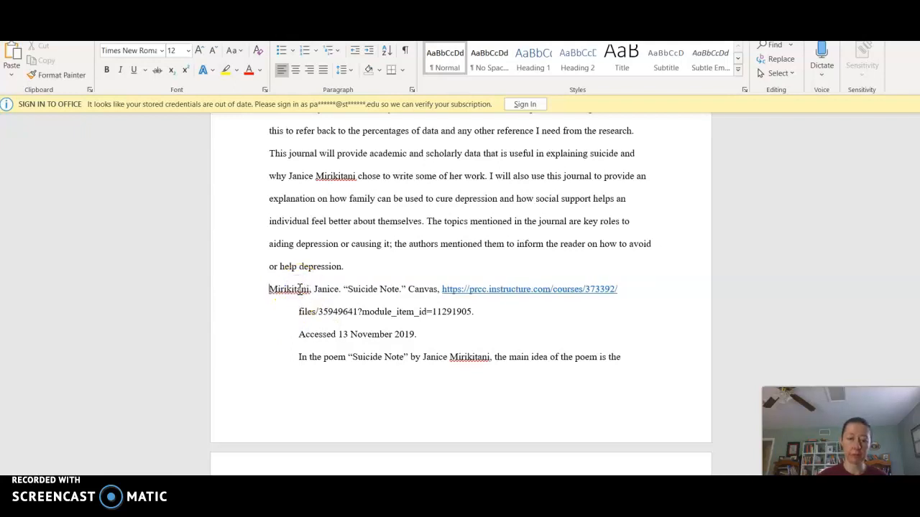
Step: Make the re-linked URL plain text again and join the access date onto its line
right_click(513, 289)
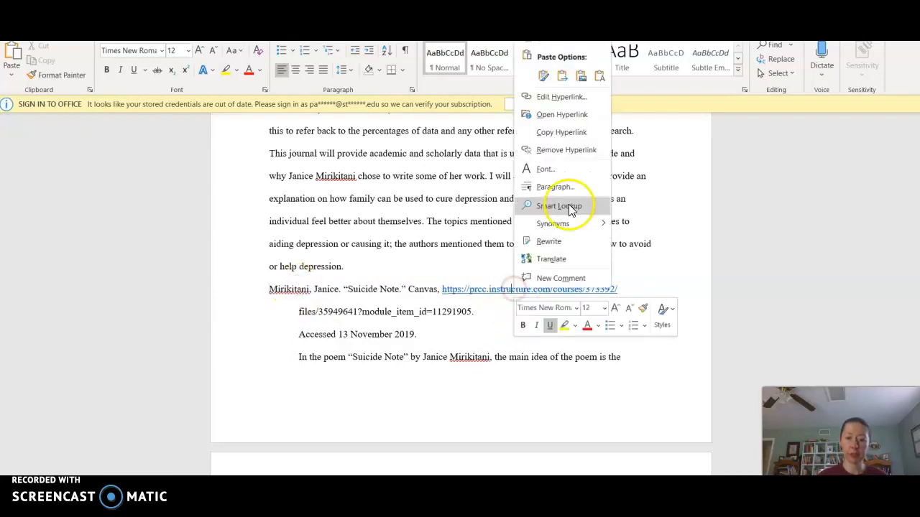
click(560, 152)
click(503, 314)
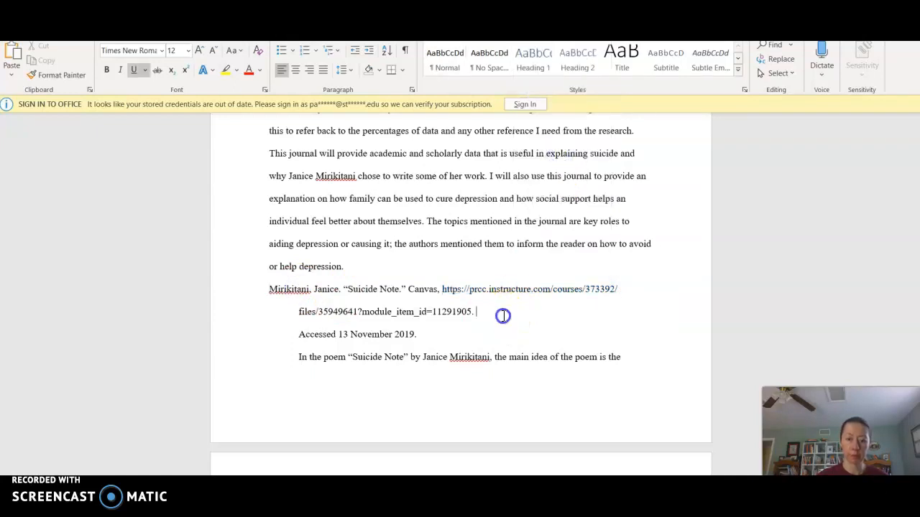
key(Delete)
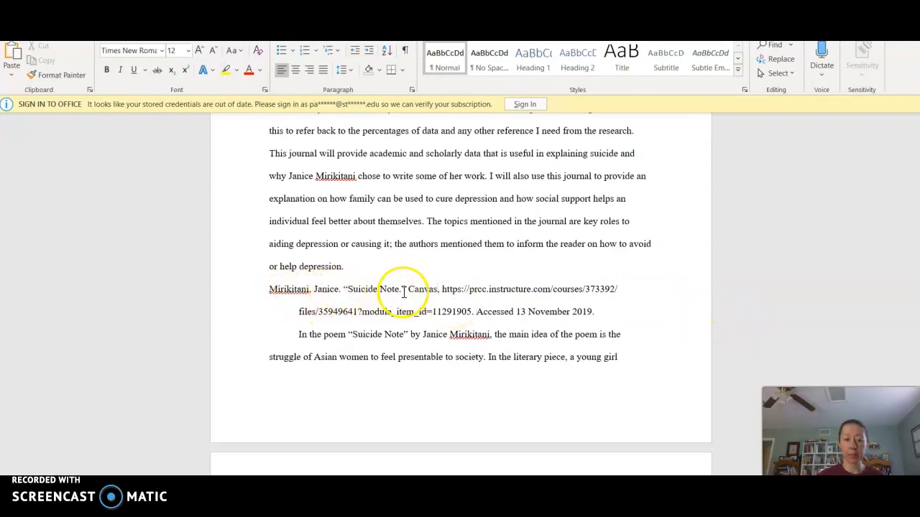
Step: Italicize the container title Canvas in the Mirikitani citation
double_click(414, 290)
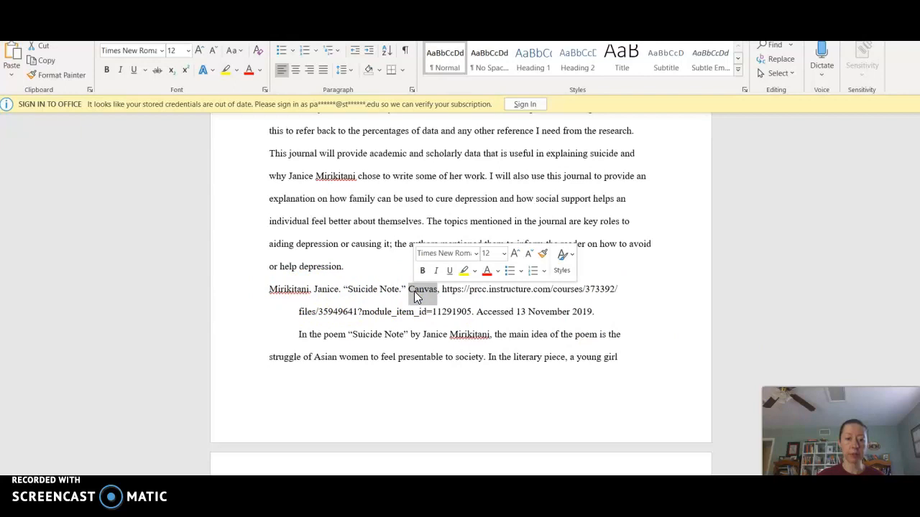
click(435, 273)
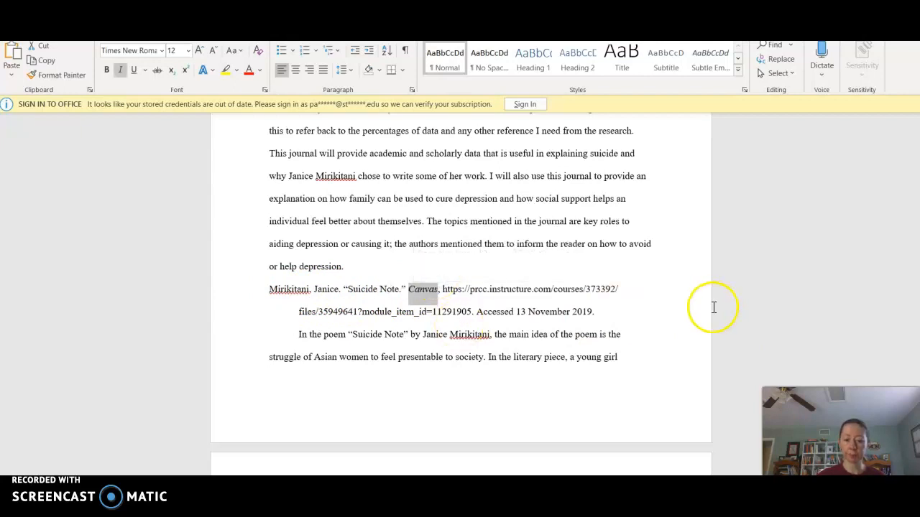
click(685, 308)
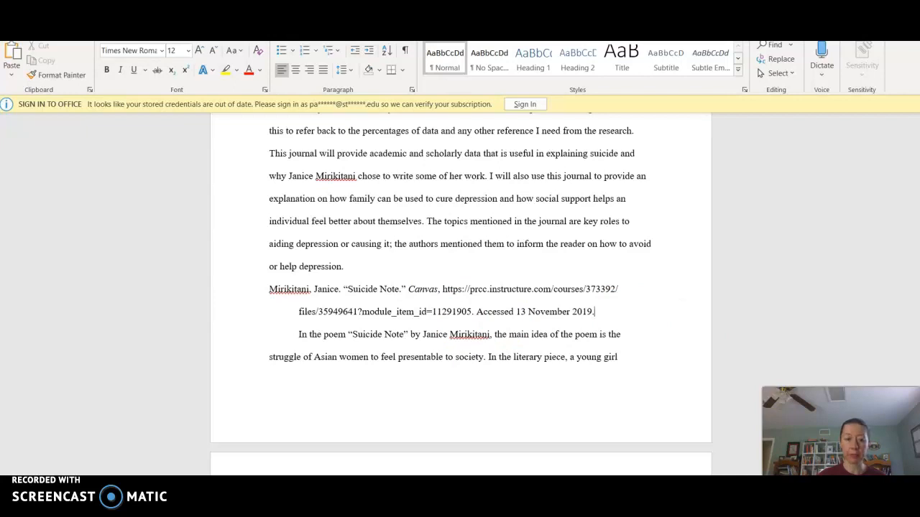
Step: Scroll through page 2, then return to the top of page 1 to review the bibliography
scroll(460, 288, down, 3)
scroll(460, 288, down, 2)
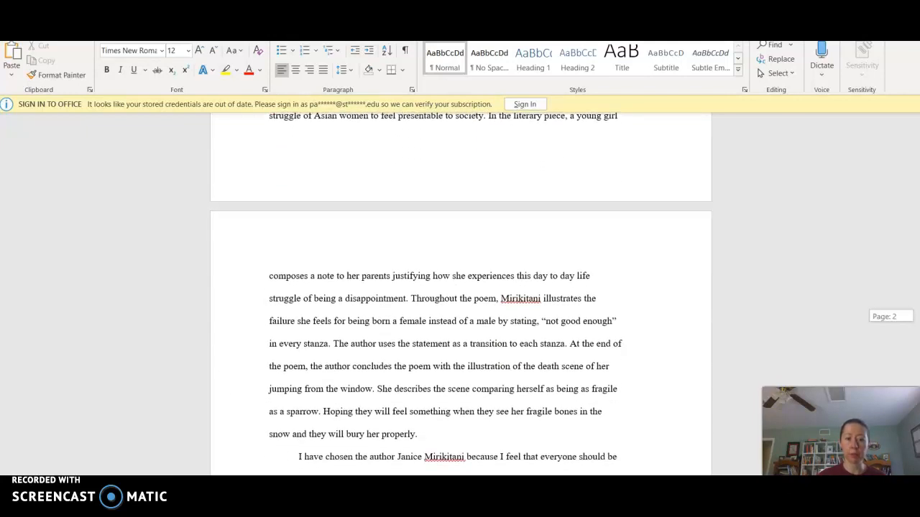
scroll(460, 287, down, 4)
scroll(460, 287, down, 2)
scroll(460, 287, up, 6)
scroll(897, 188, up, 20)
scroll(897, 188, up, 10)
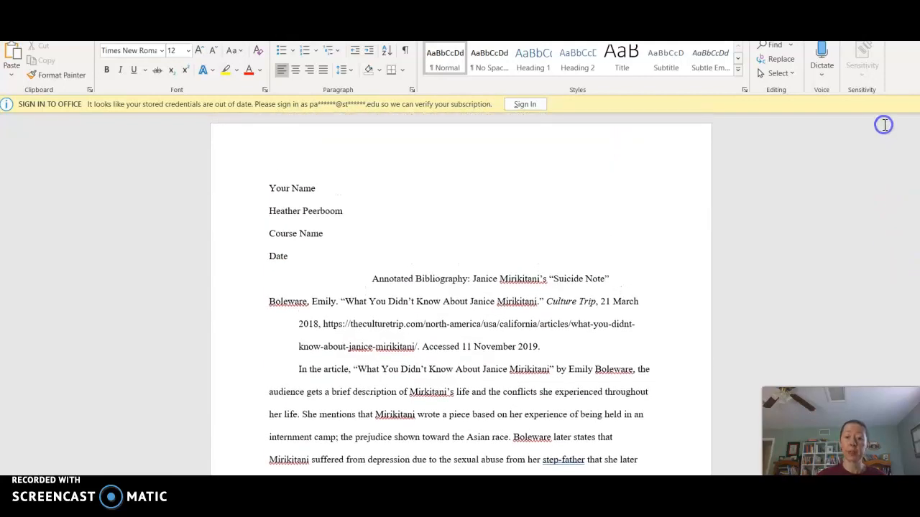